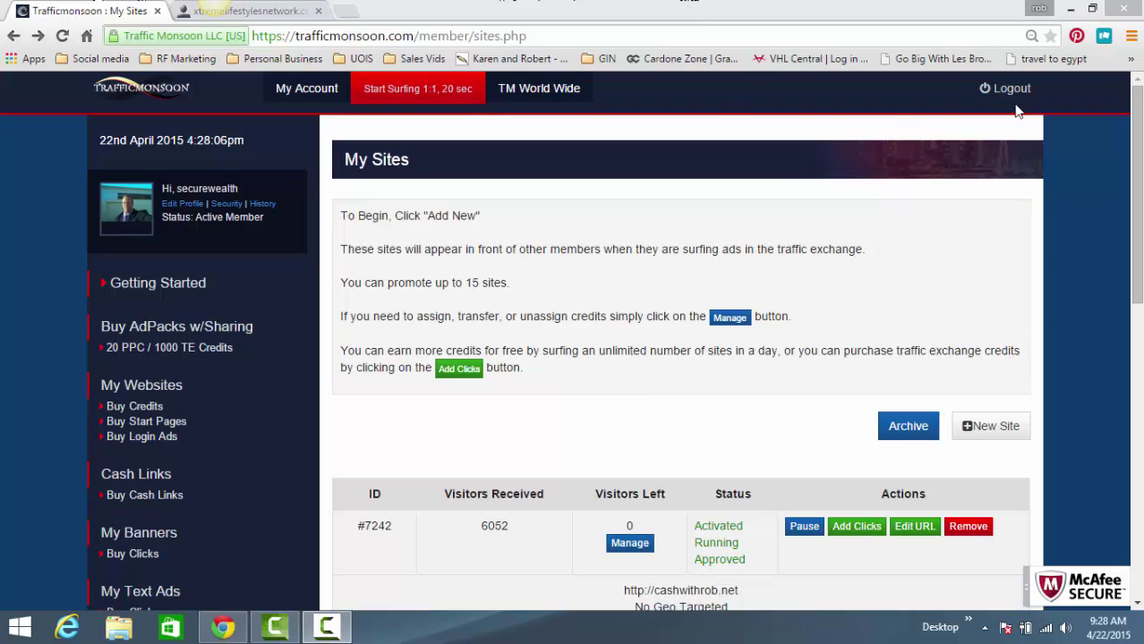
Look over the My Sites list, examining each site's visitor figures, URL and geo target.
drag(1135, 114, 1135, 200)
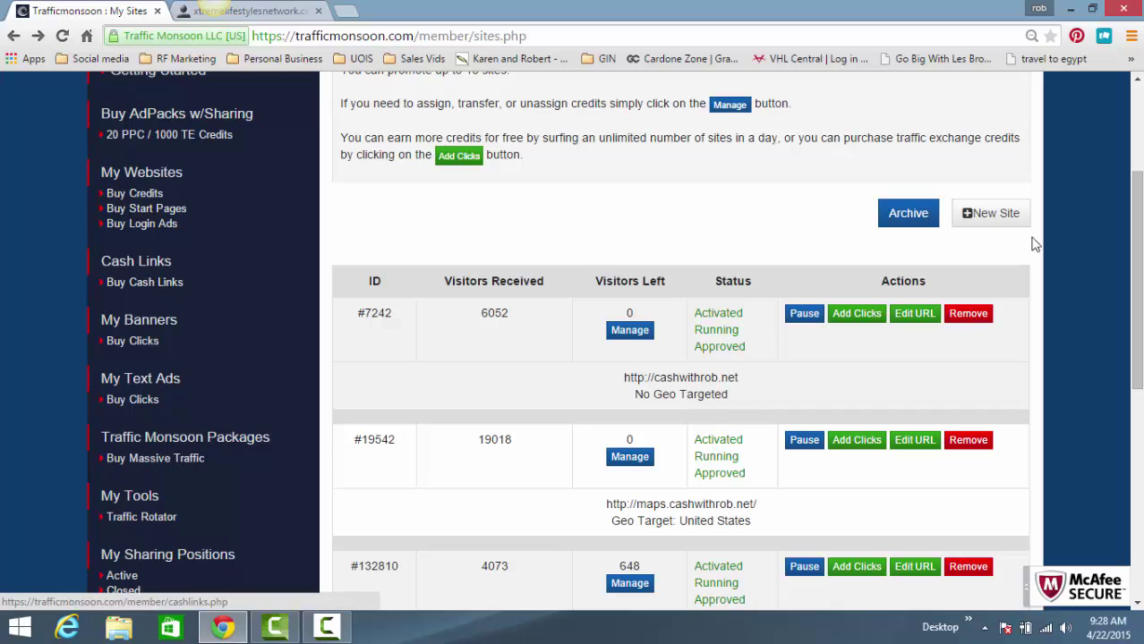
drag(1140, 260, 1107, 224)
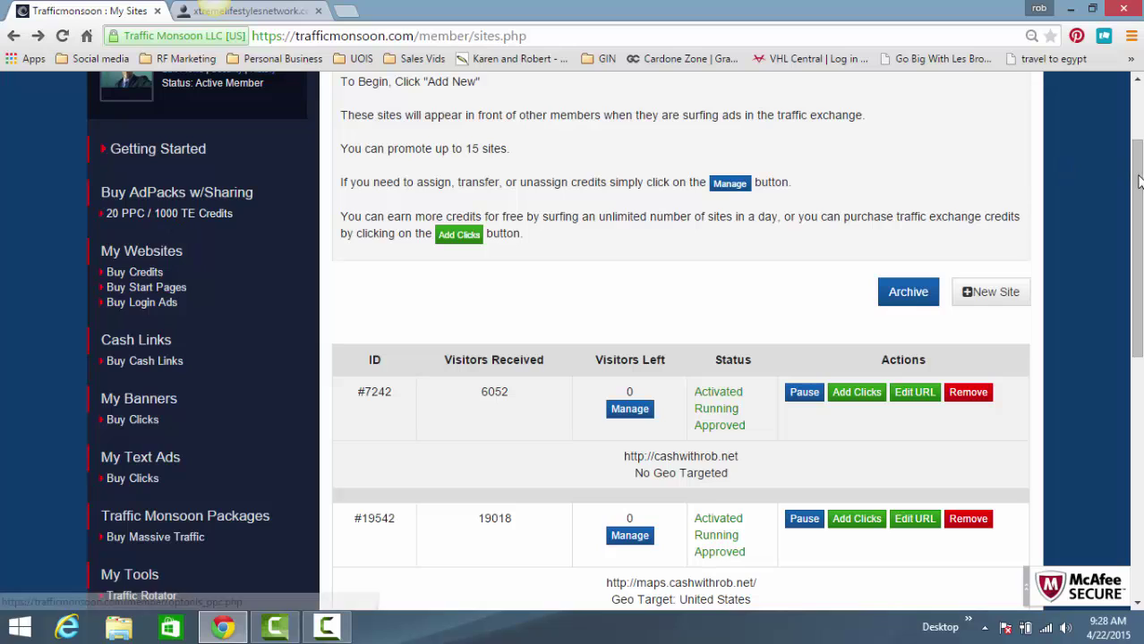
scroll(189, 202, down, 1)
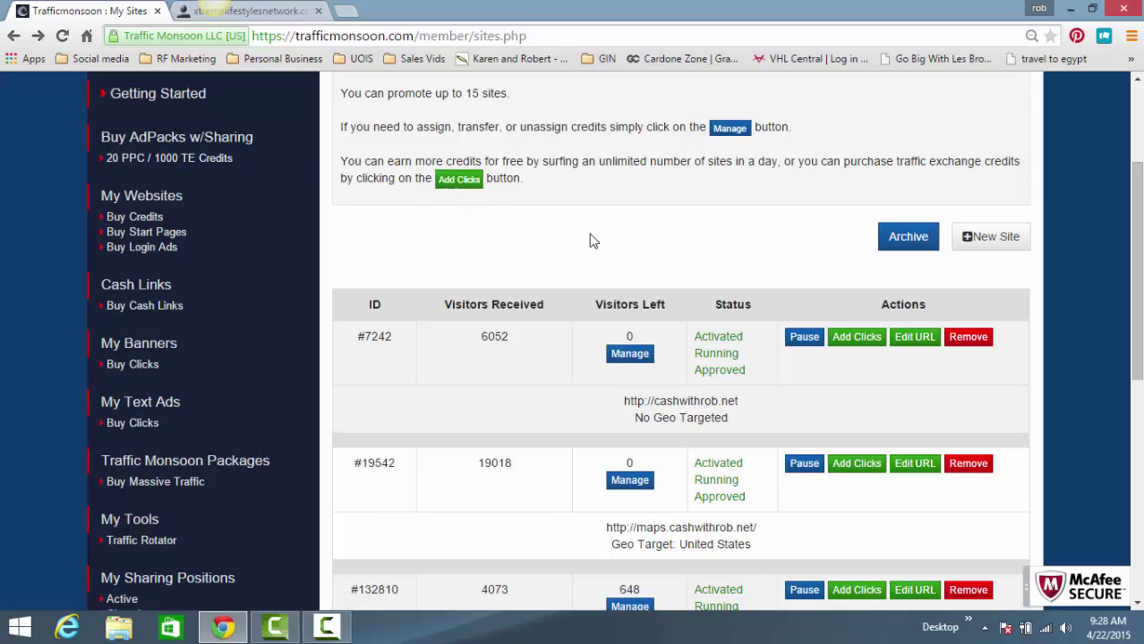
scroll(680, 358, down, 3)
scroll(937, 368, down, 3)
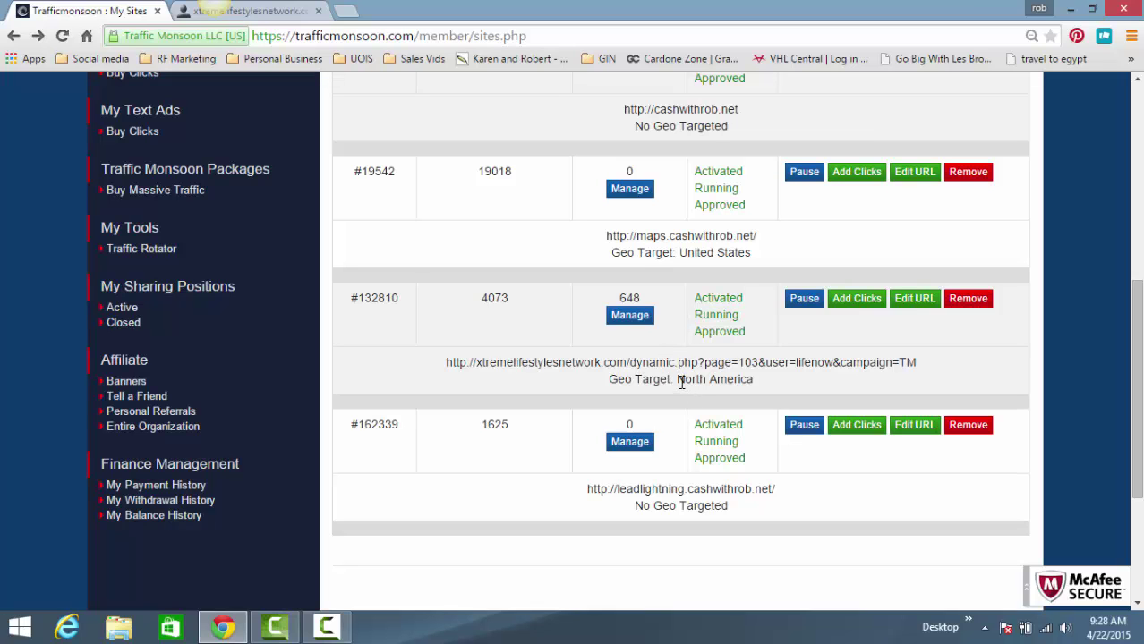
scroll(1133, 356, up, 3)
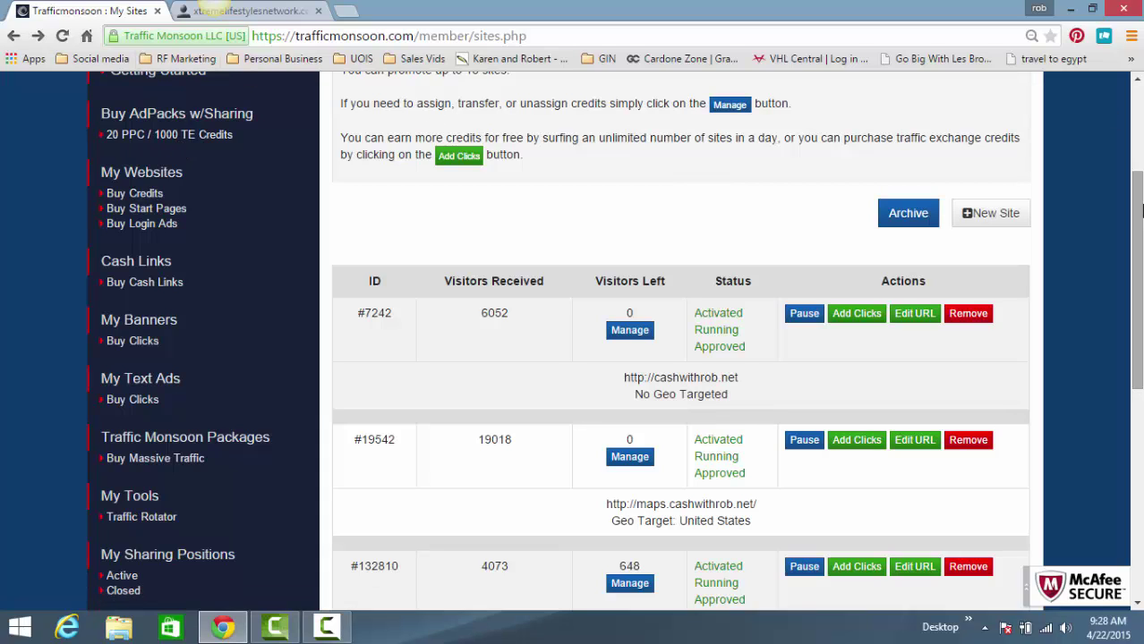
scroll(1140, 229, down, 3)
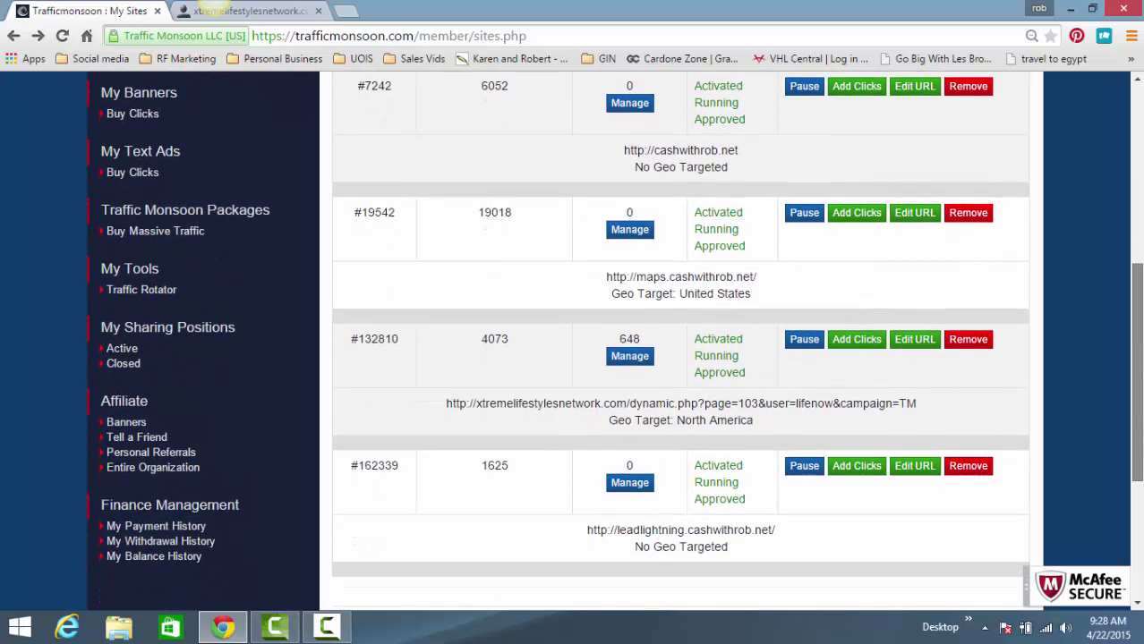
Examine the visitors left, URL and geo target of site #132810.
double_click(654, 337)
click(617, 339)
drag(617, 339, 648, 339)
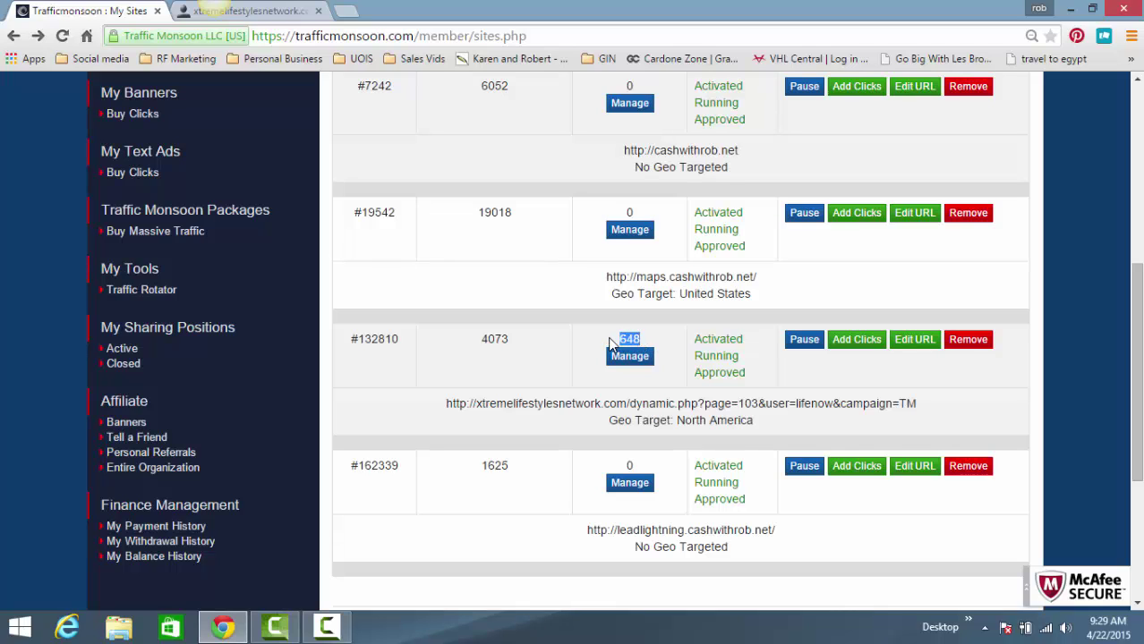
drag(446, 404, 990, 409)
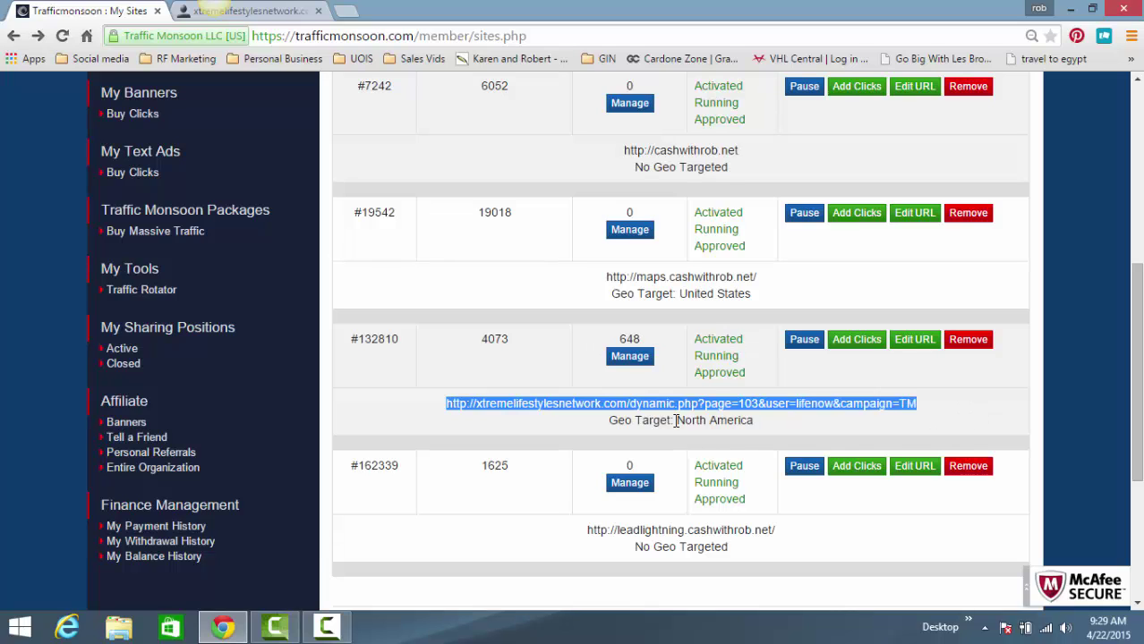
drag(675, 421, 766, 421)
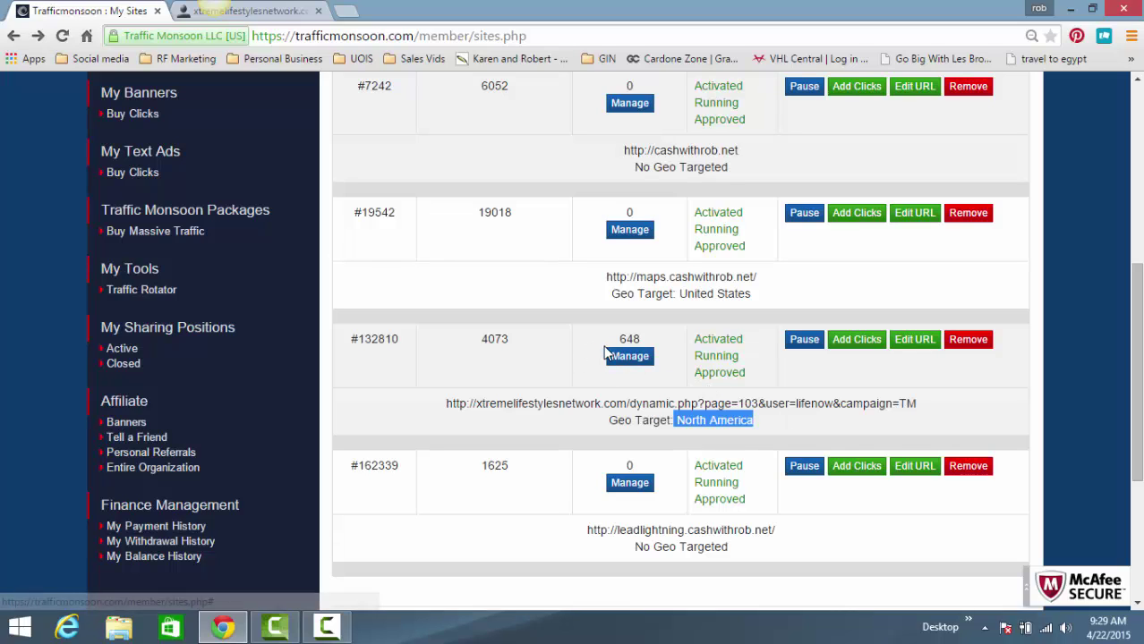
drag(616, 344, 641, 337)
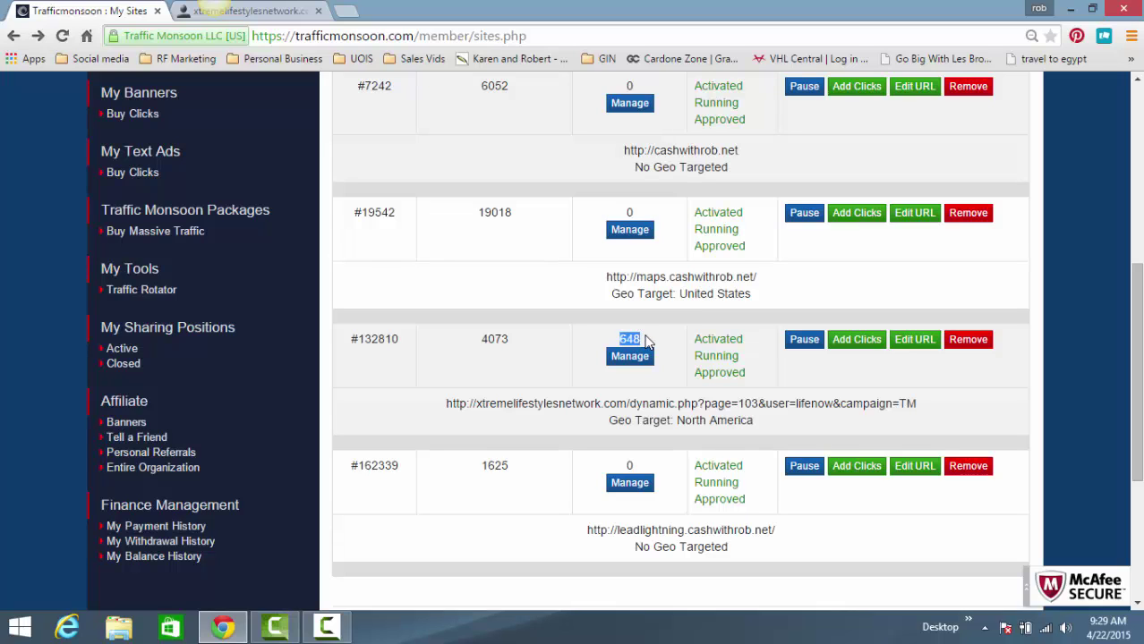
Check the clicks balance in the Unassign form of site #132810, then cancel the form.
click(629, 357)
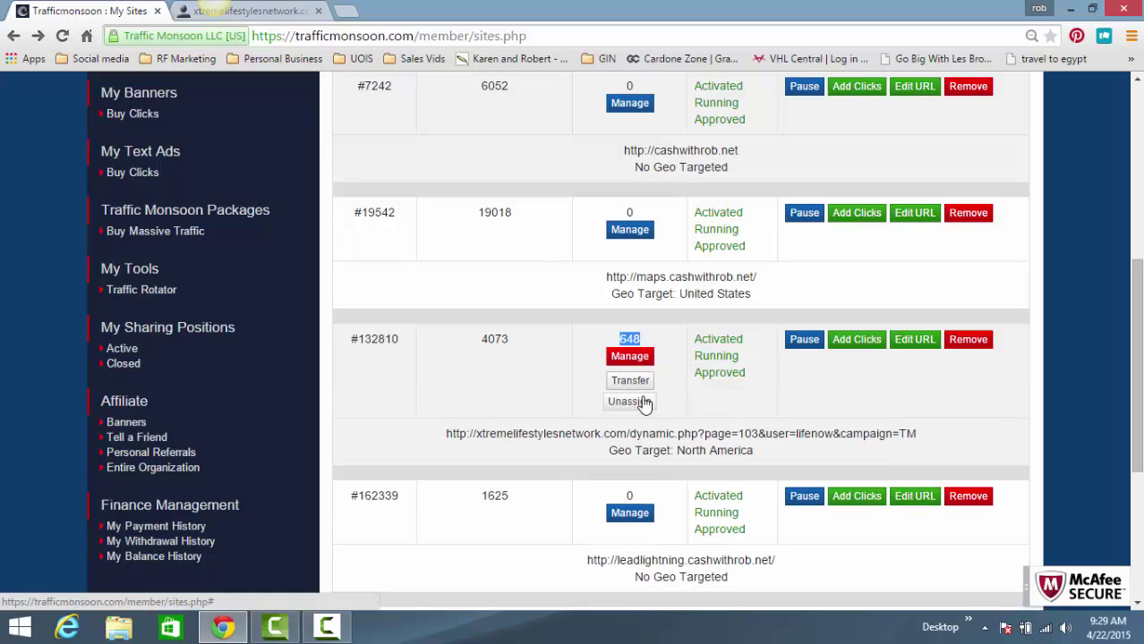
click(641, 403)
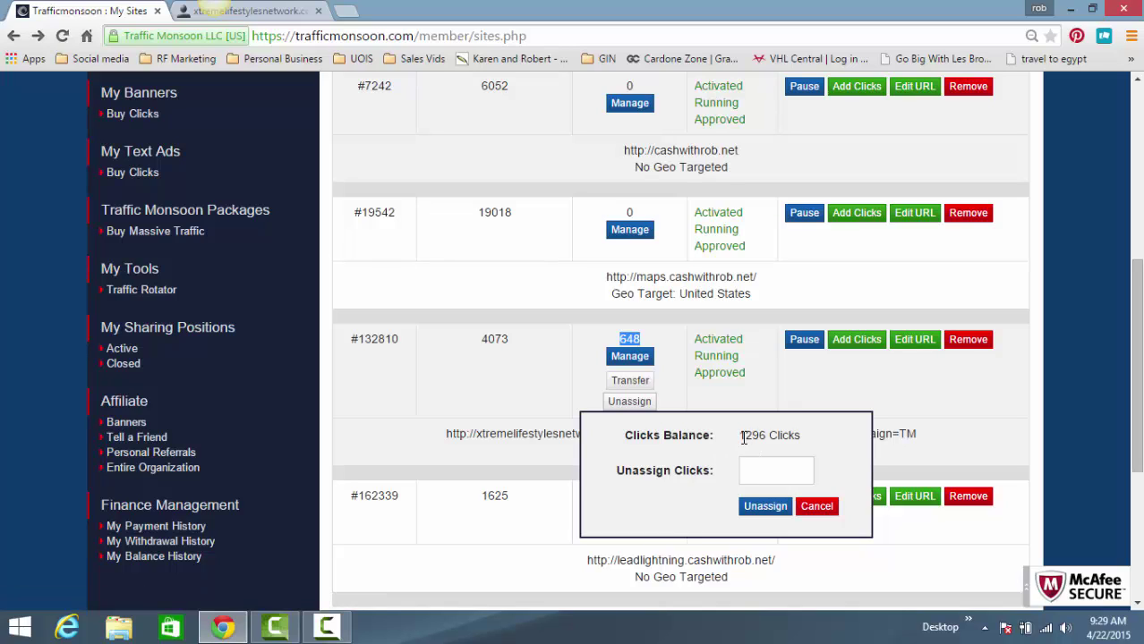
drag(738, 435, 772, 435)
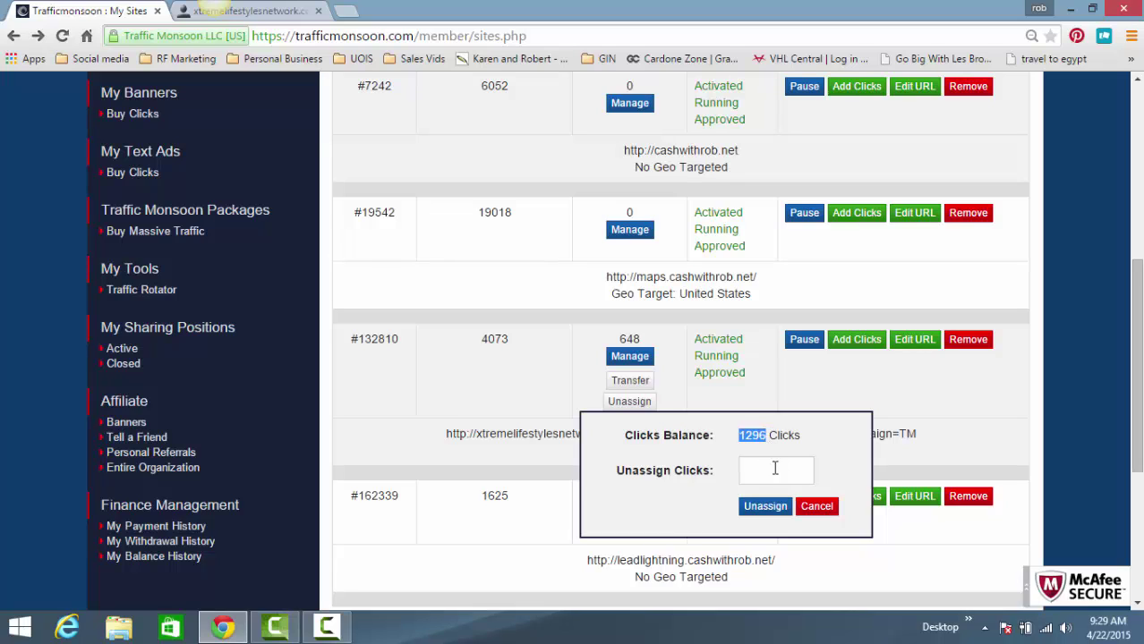
click(816, 507)
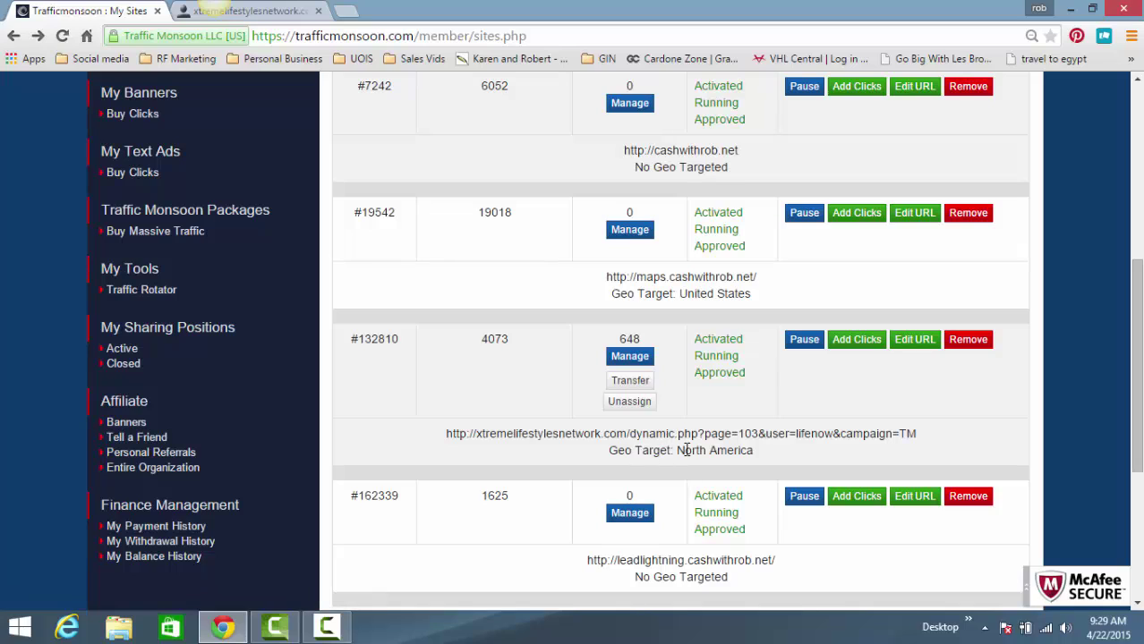
Compare site #132810's geo target and visitors left with its clicks balance in the Unassign form, and cancel without unassigning.
drag(624, 450, 712, 450)
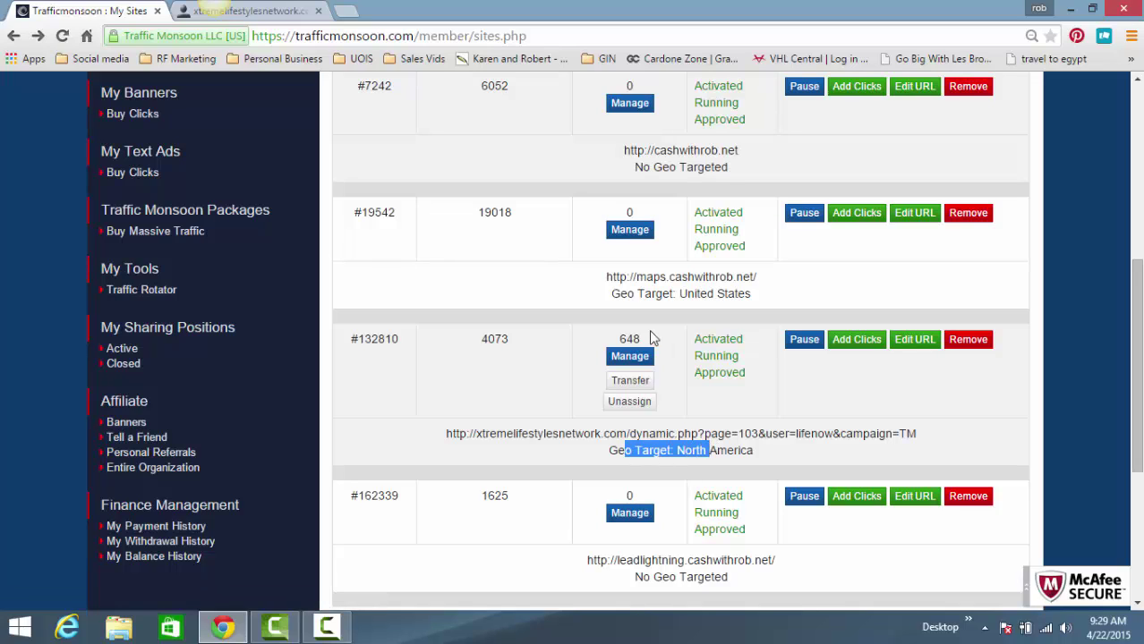
drag(617, 339, 649, 339)
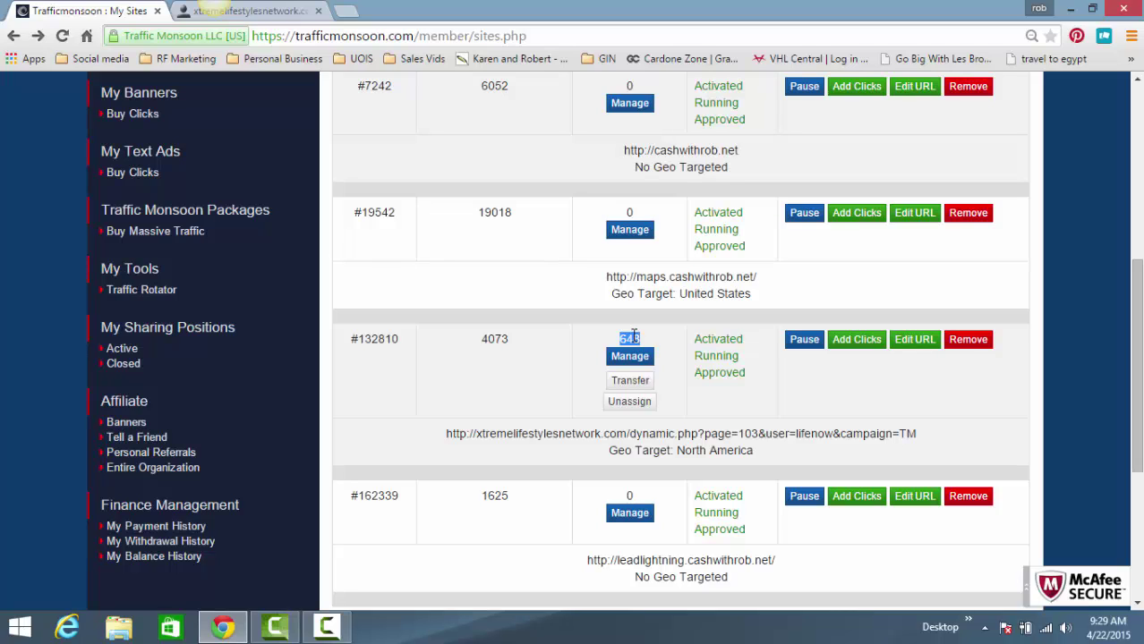
click(639, 402)
double_click(752, 435)
click(818, 507)
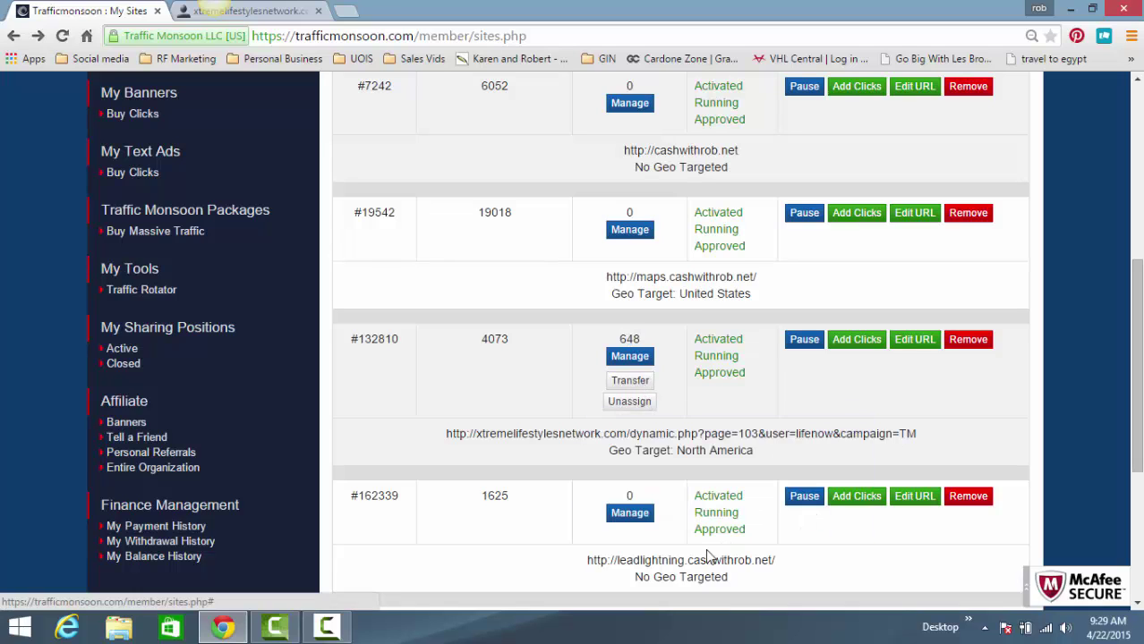
Examine the geo-targeting status of site #162339, the leadlightning.cashwithrob.net entry.
double_click(643, 577)
drag(703, 580, 733, 585)
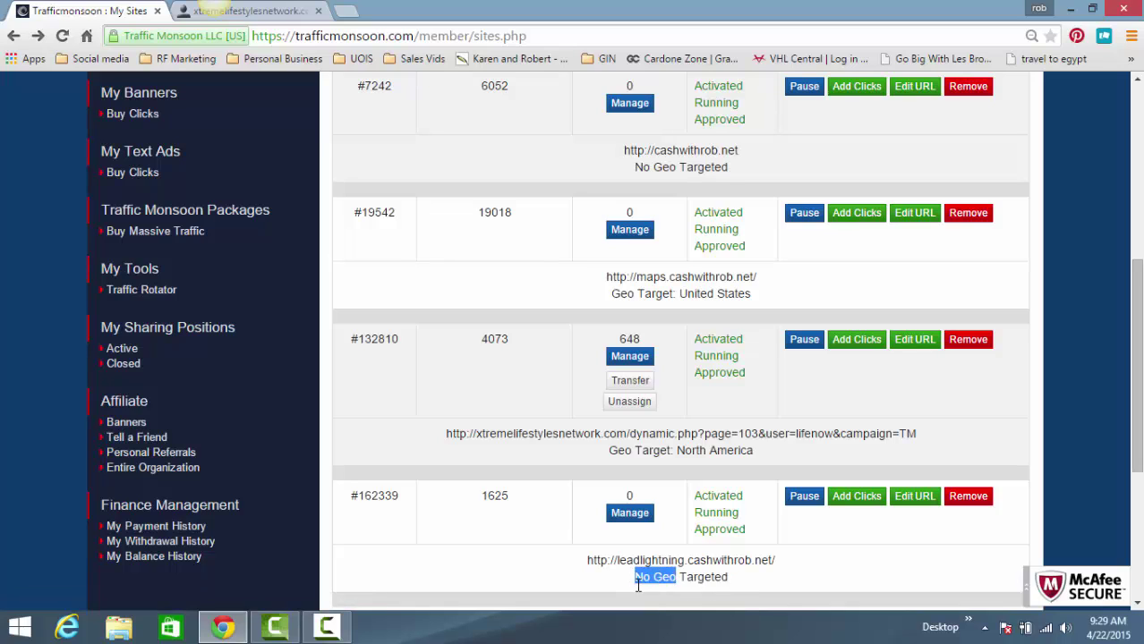
drag(638, 582, 729, 586)
drag(638, 580, 741, 583)
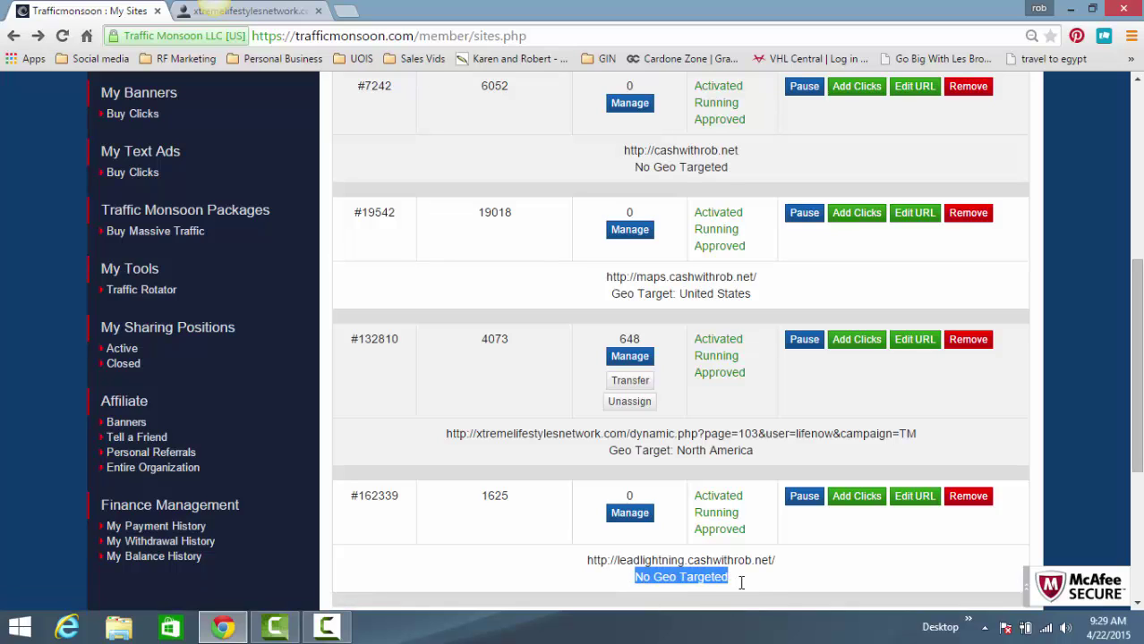
Inspect the Transfer and Unassign forms of site #132810 against site #162339's URL, cancelling both forms.
click(642, 386)
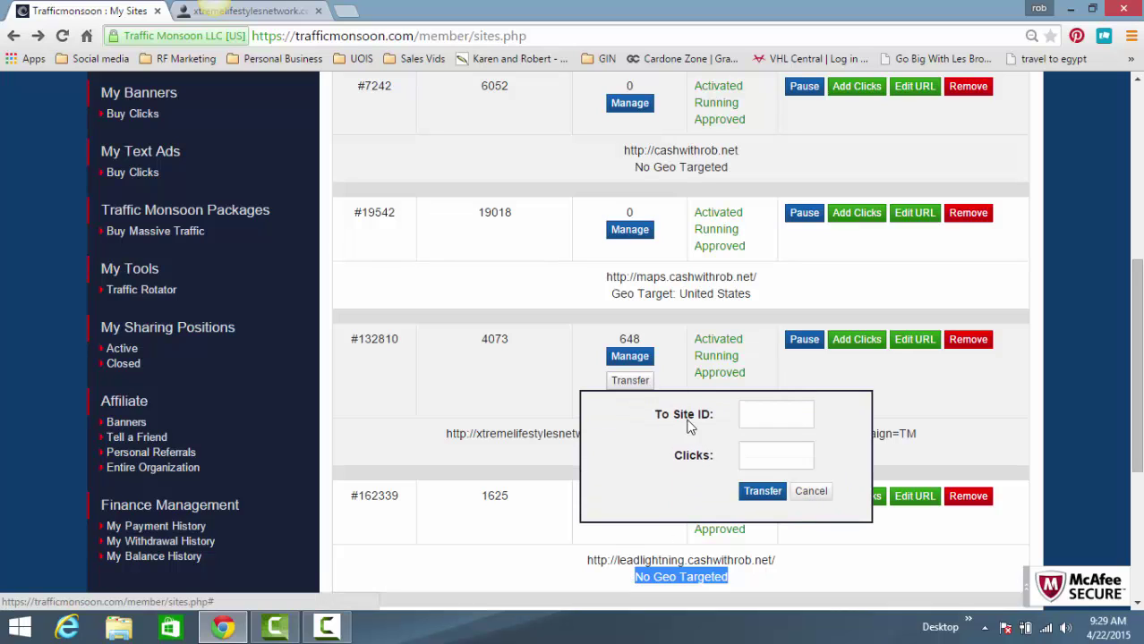
click(811, 490)
click(634, 401)
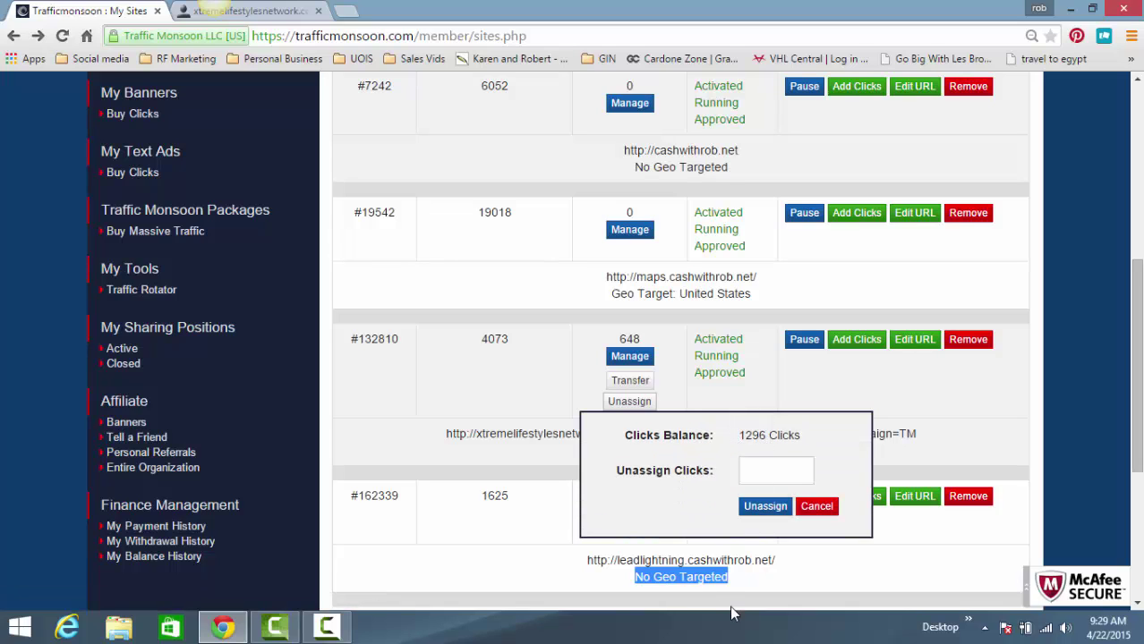
drag(587, 561, 789, 561)
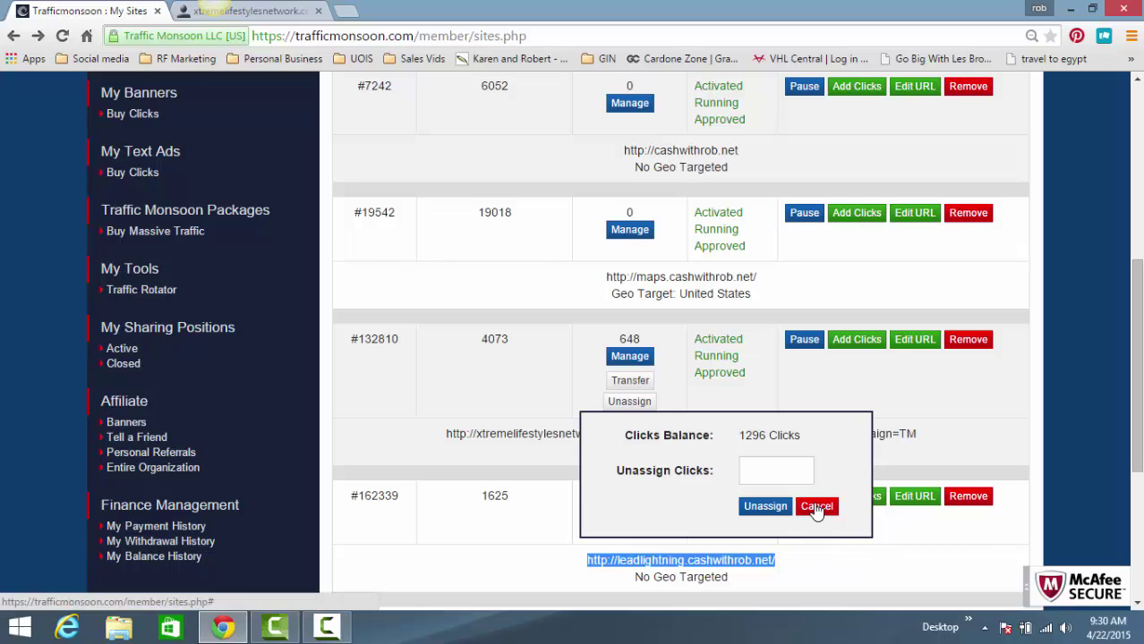
click(814, 506)
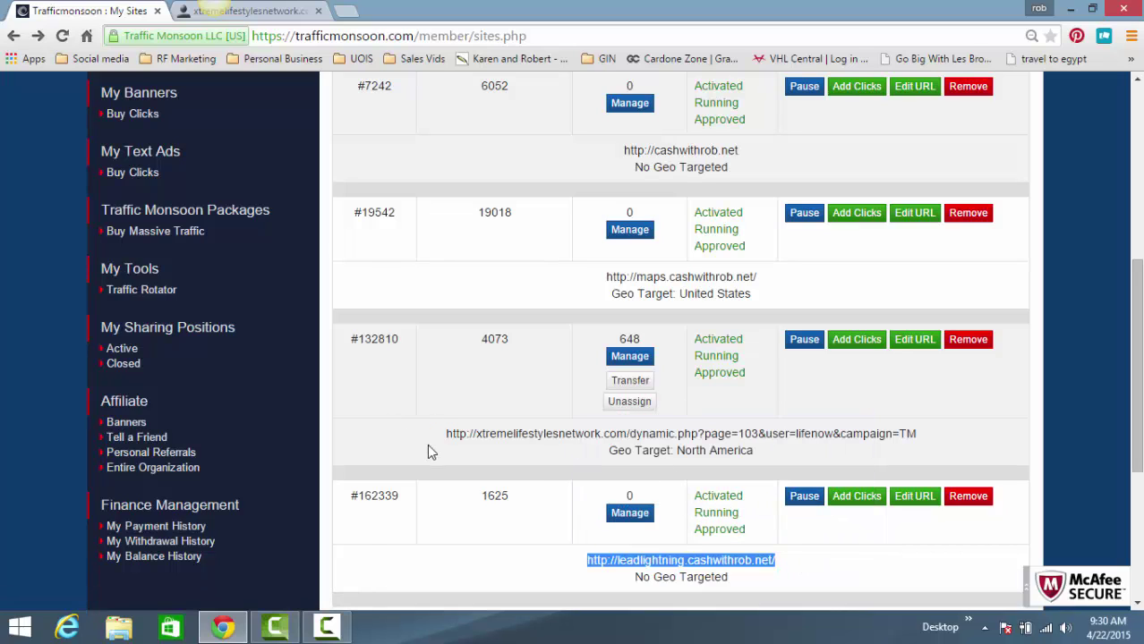
Review the promoted URL and the geo target listed for site #132810.
drag(503, 432, 447, 430)
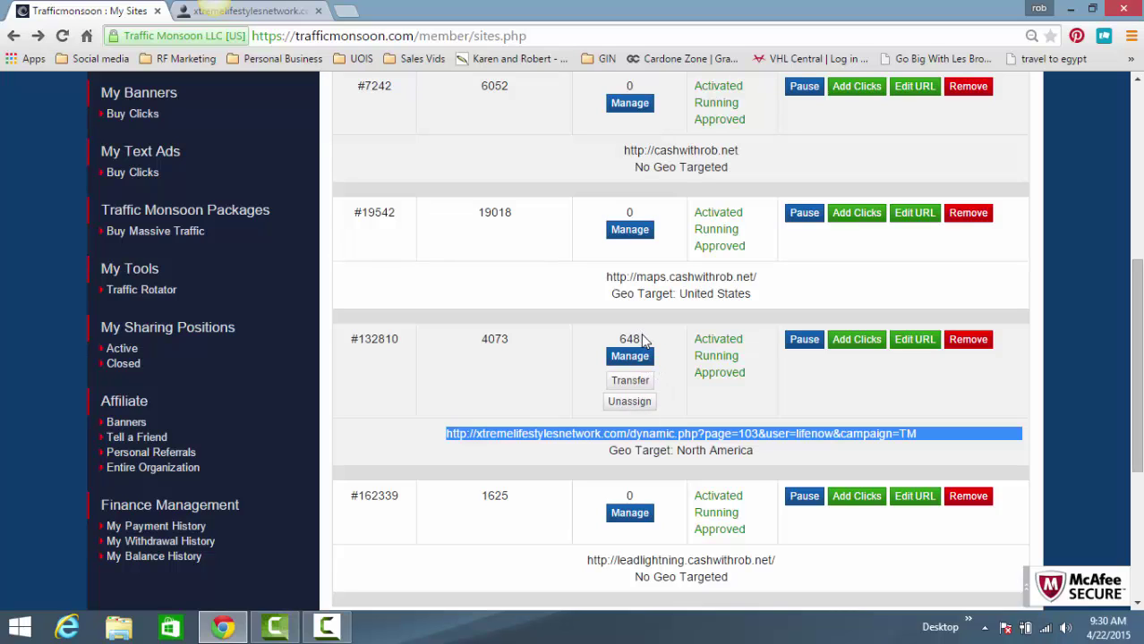
double_click(538, 431)
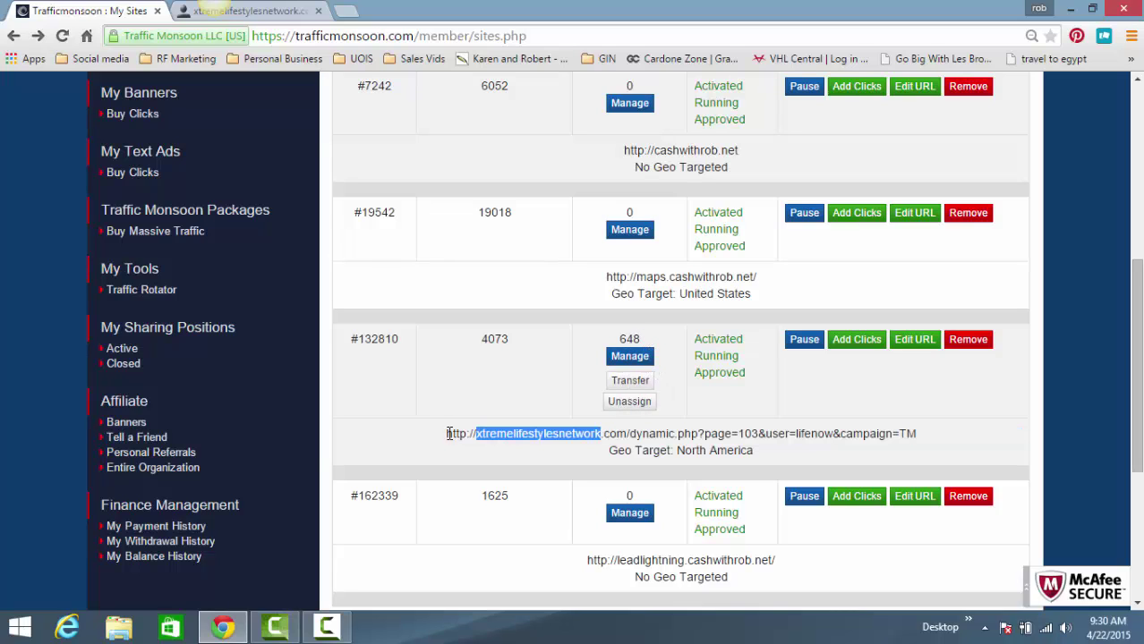
click(585, 434)
triple_click(585, 434)
drag(948, 440, 934, 434)
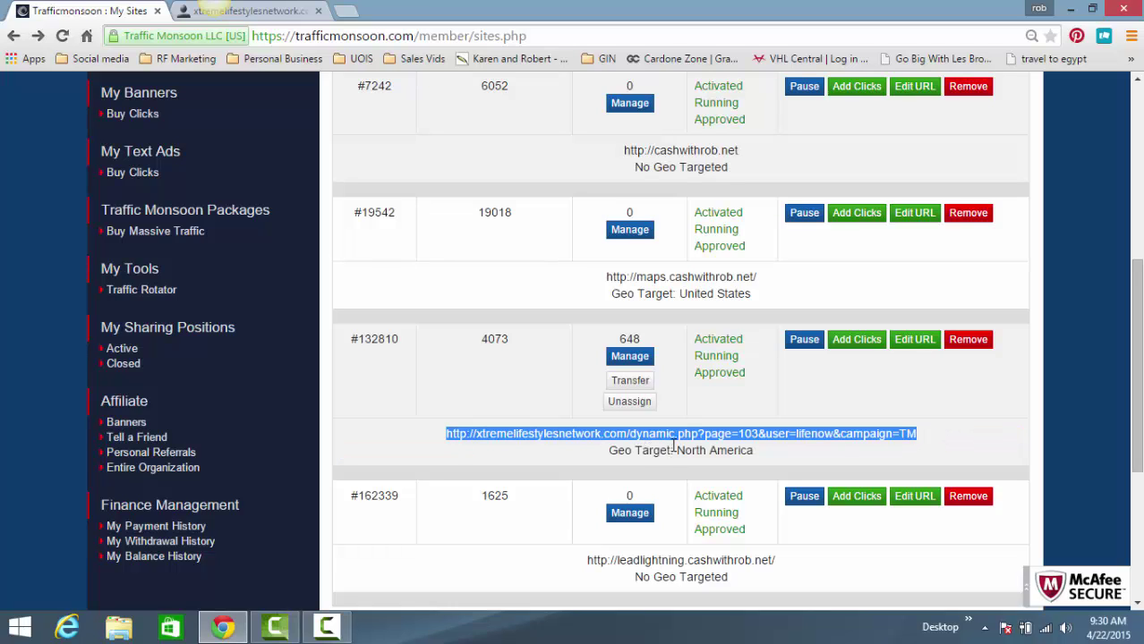
drag(674, 451, 760, 465)
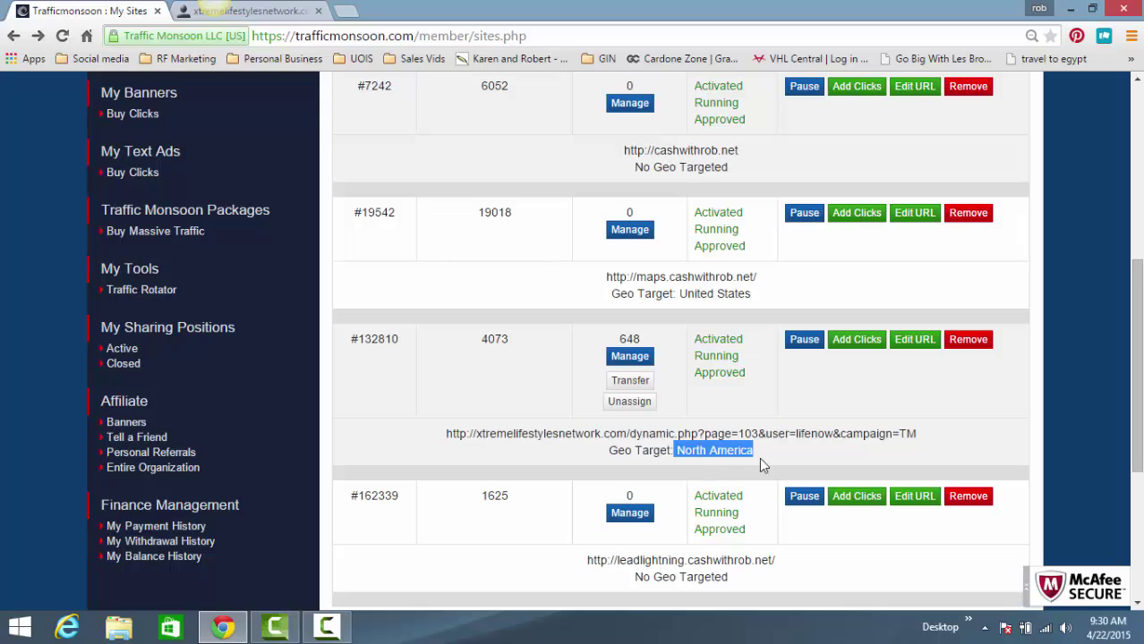
click(914, 342)
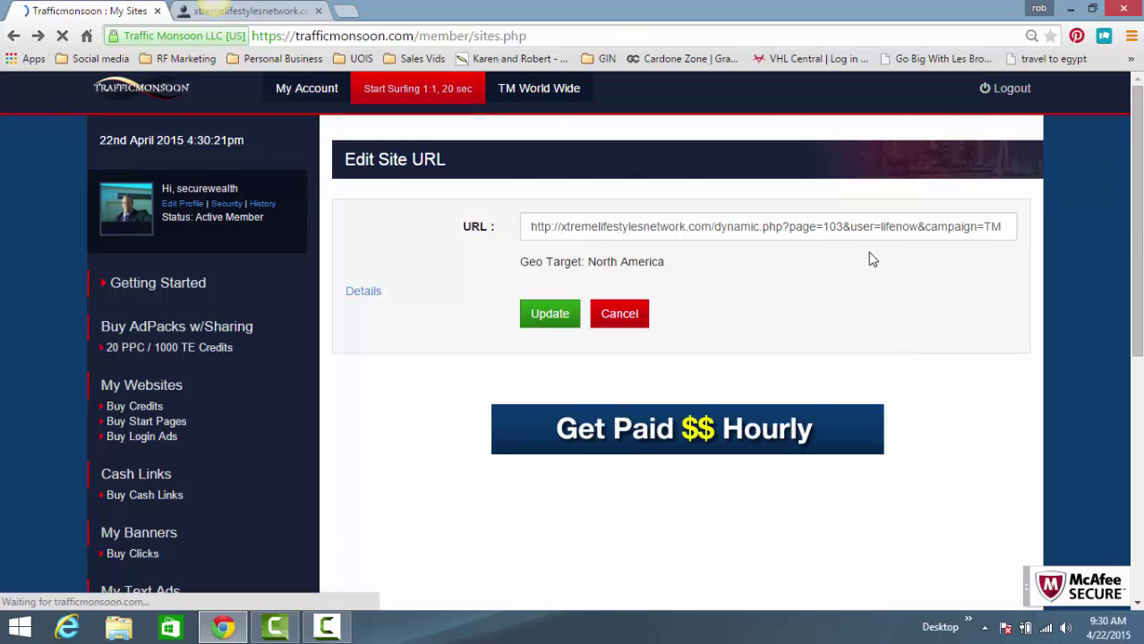
scroll(894, 340, up, 4)
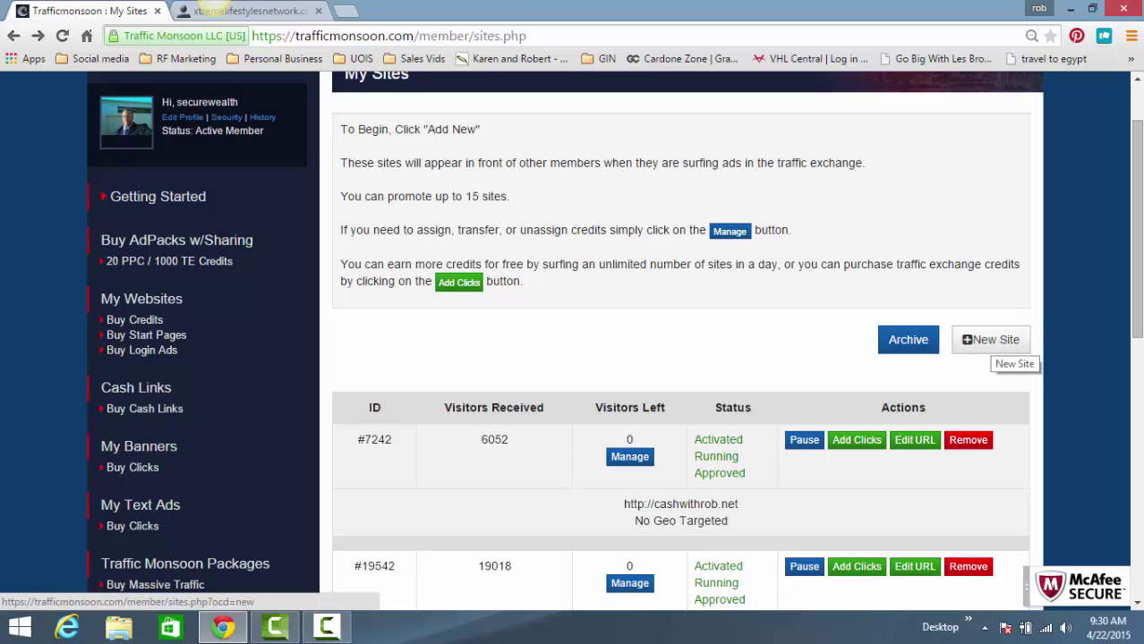
scroll(951, 276, down, 5)
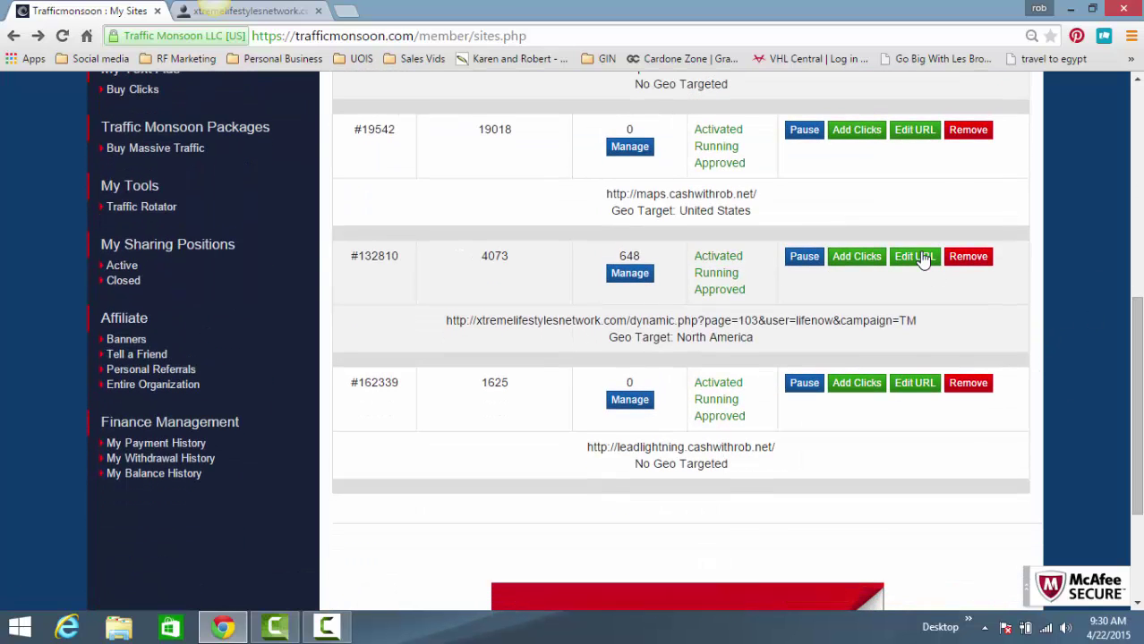
Edit site #132810 and set its geo target to continent North America and country United States.
click(911, 260)
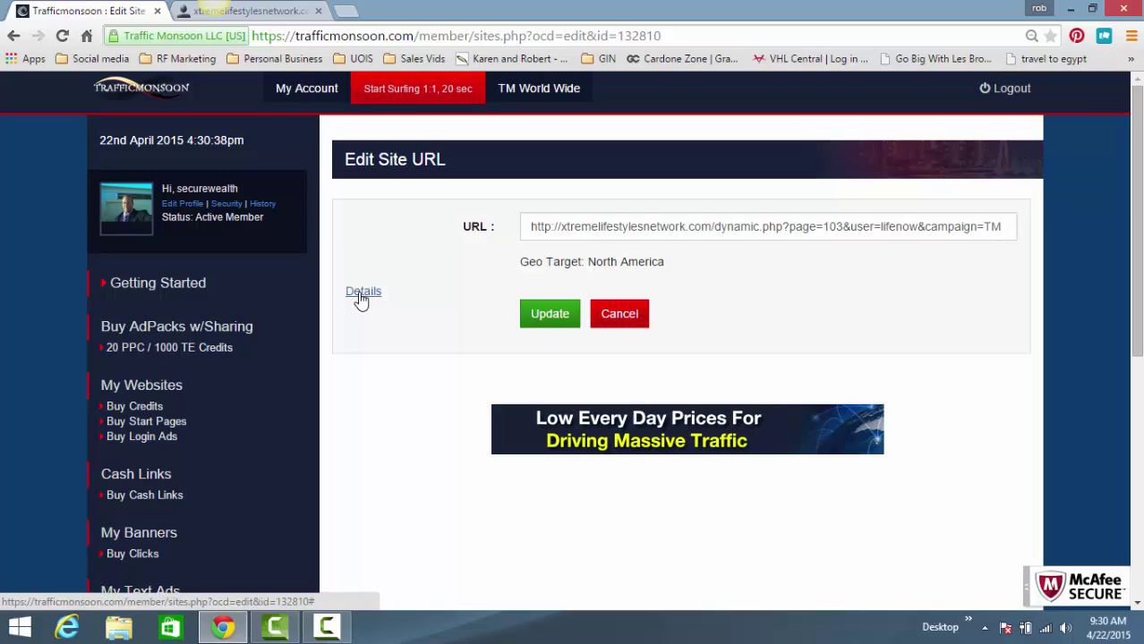
click(362, 293)
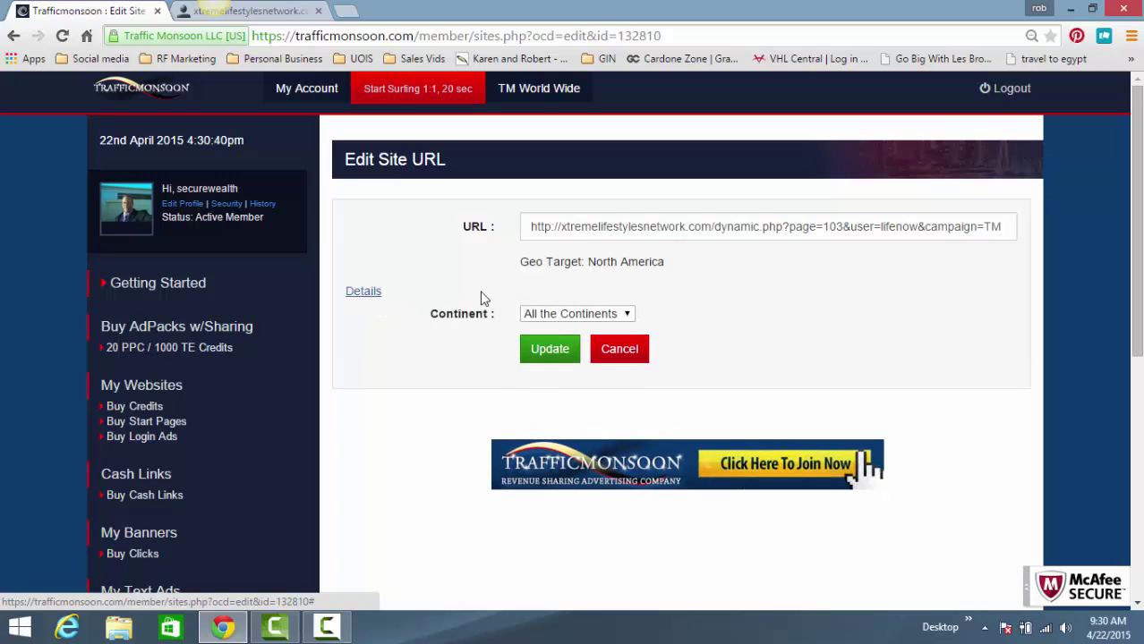
click(600, 315)
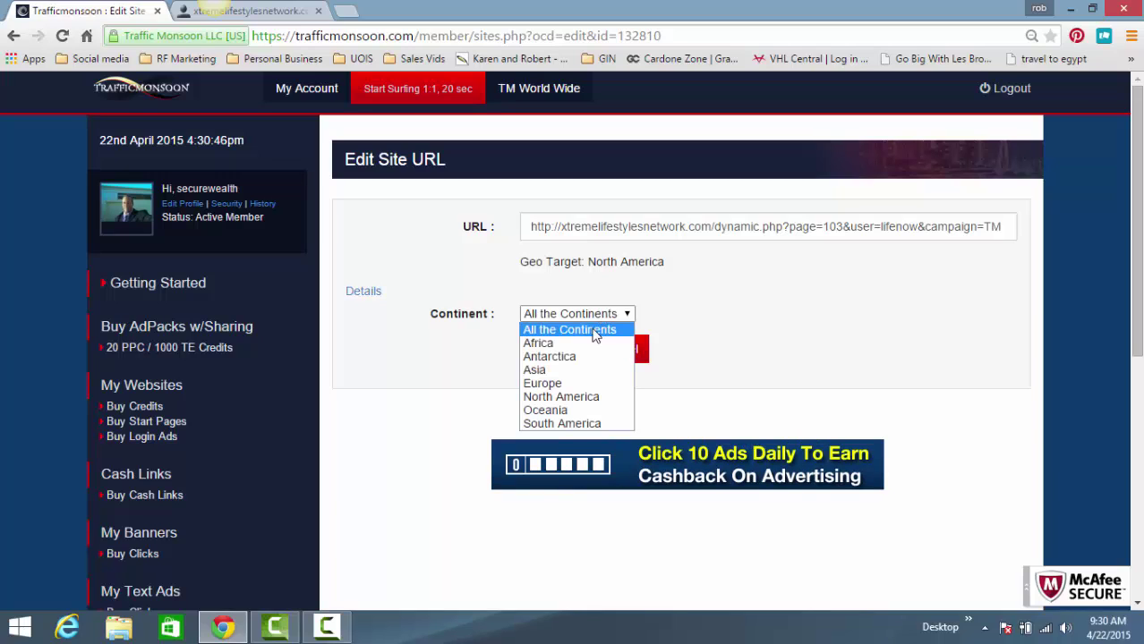
click(589, 399)
click(609, 351)
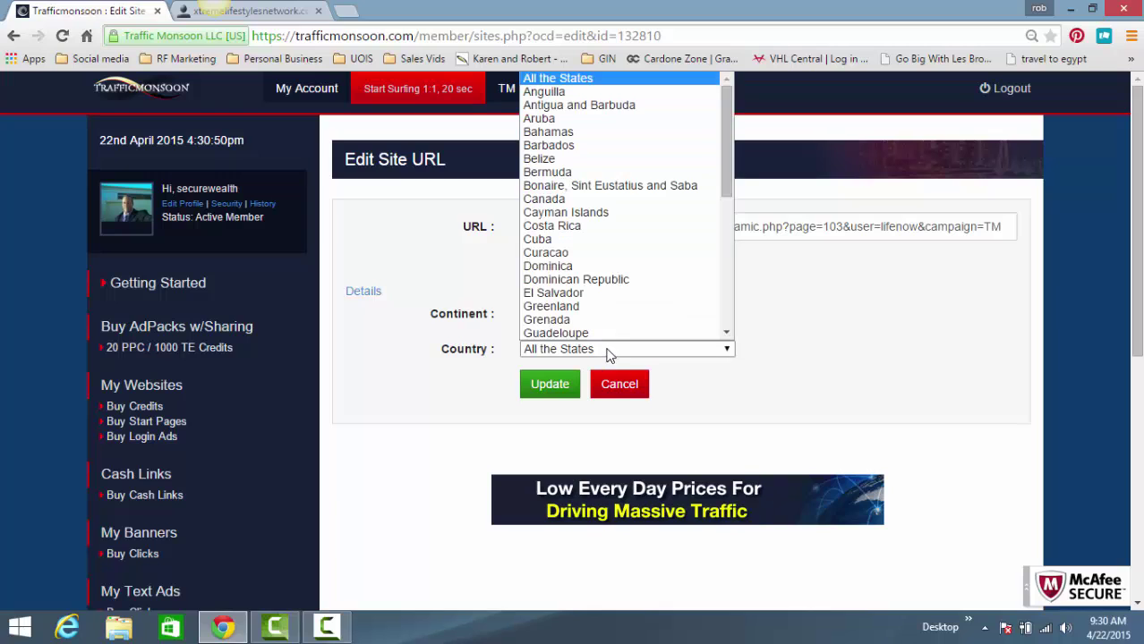
drag(729, 125, 724, 300)
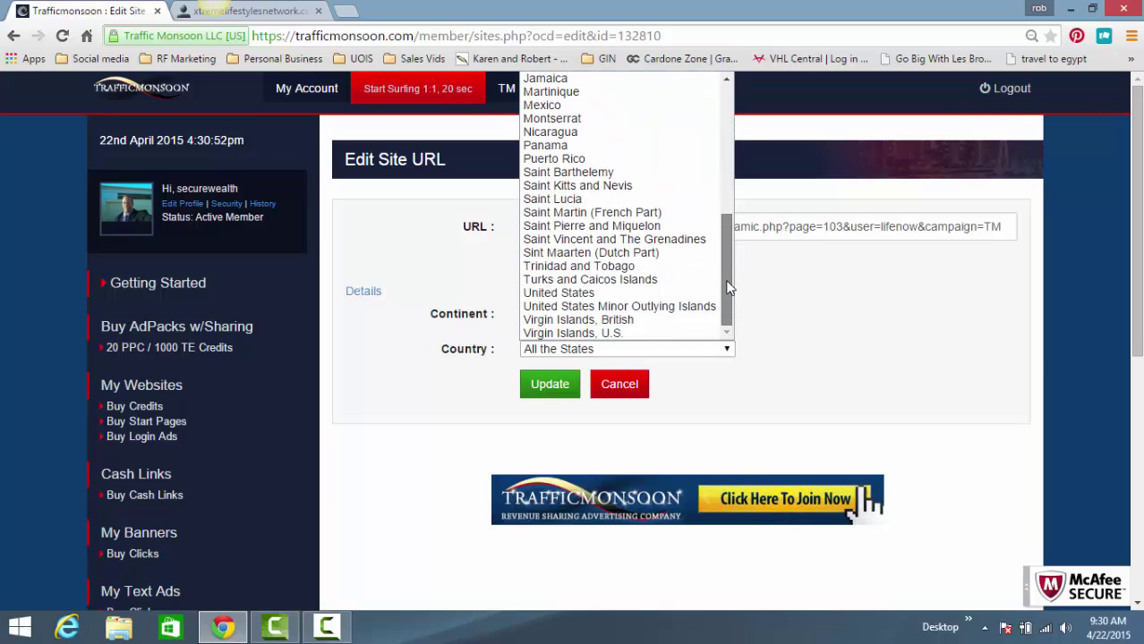
click(604, 295)
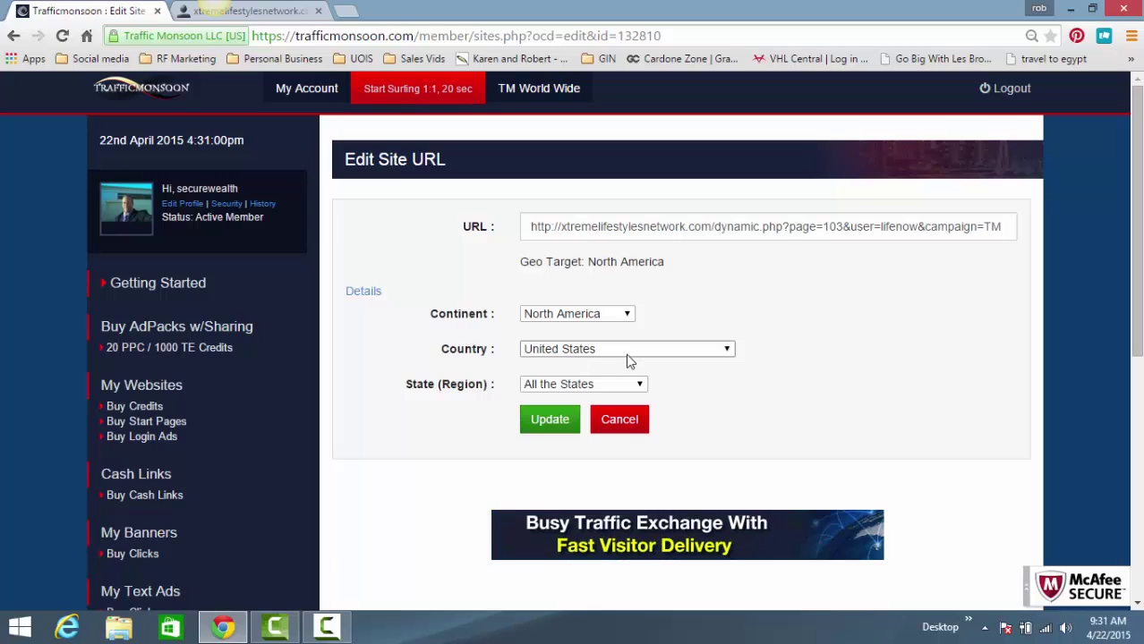
Keep the state region at All the States, save the updated geo target and complete the site activation check.
click(633, 384)
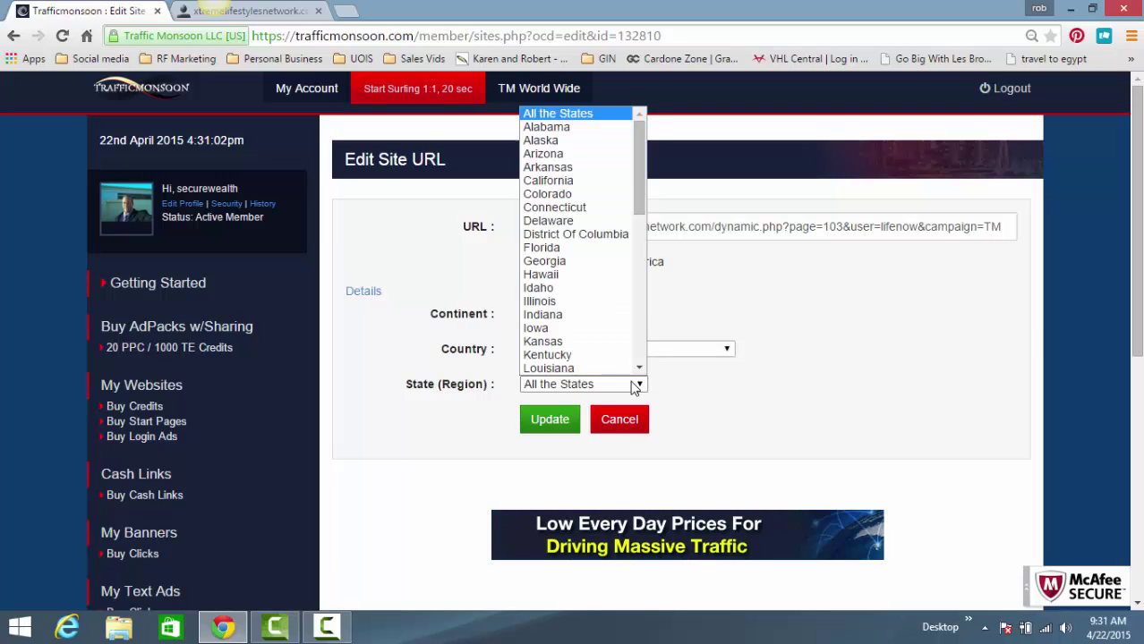
mouse_move(647, 152)
mouse_down()
mouse_move(658, 302)
mouse_move(649, 145)
mouse_up()
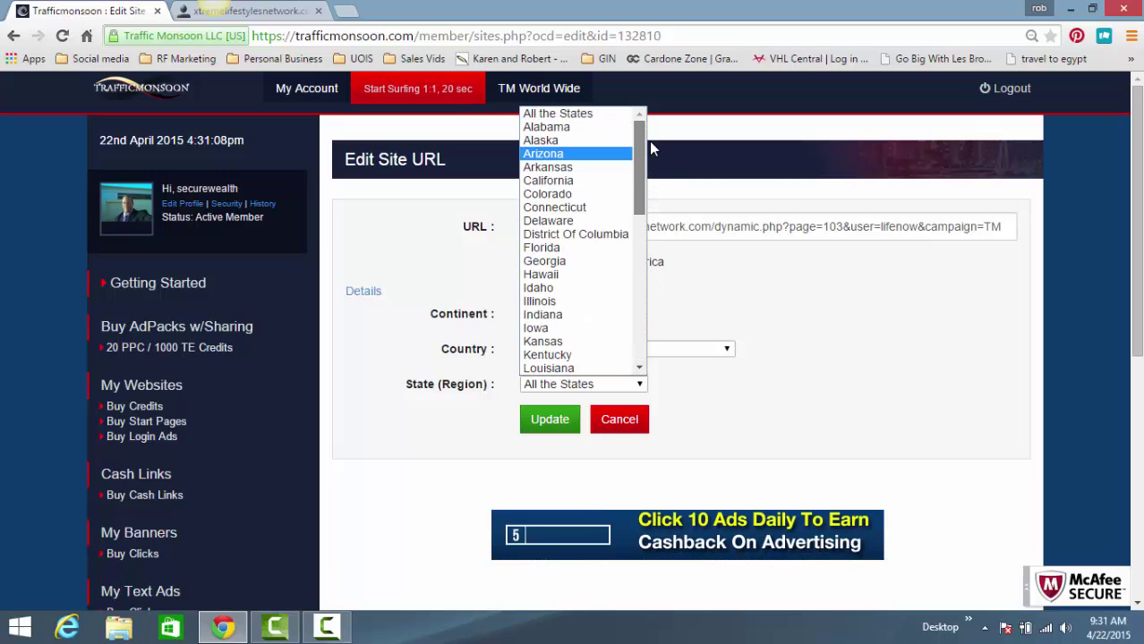
drag(648, 141, 637, 407)
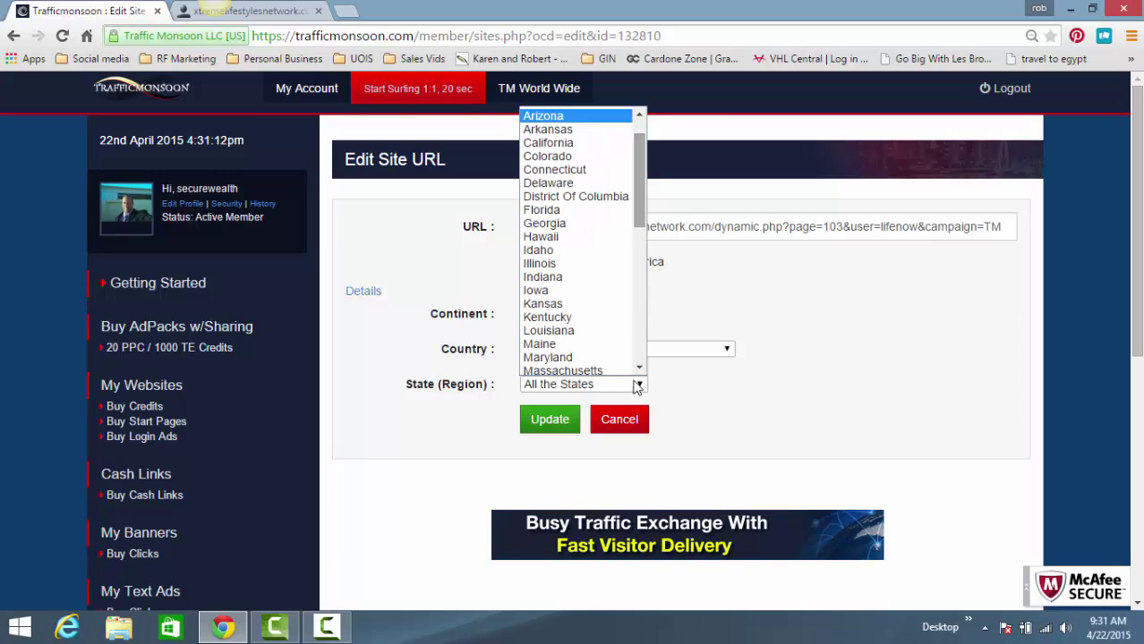
click(579, 387)
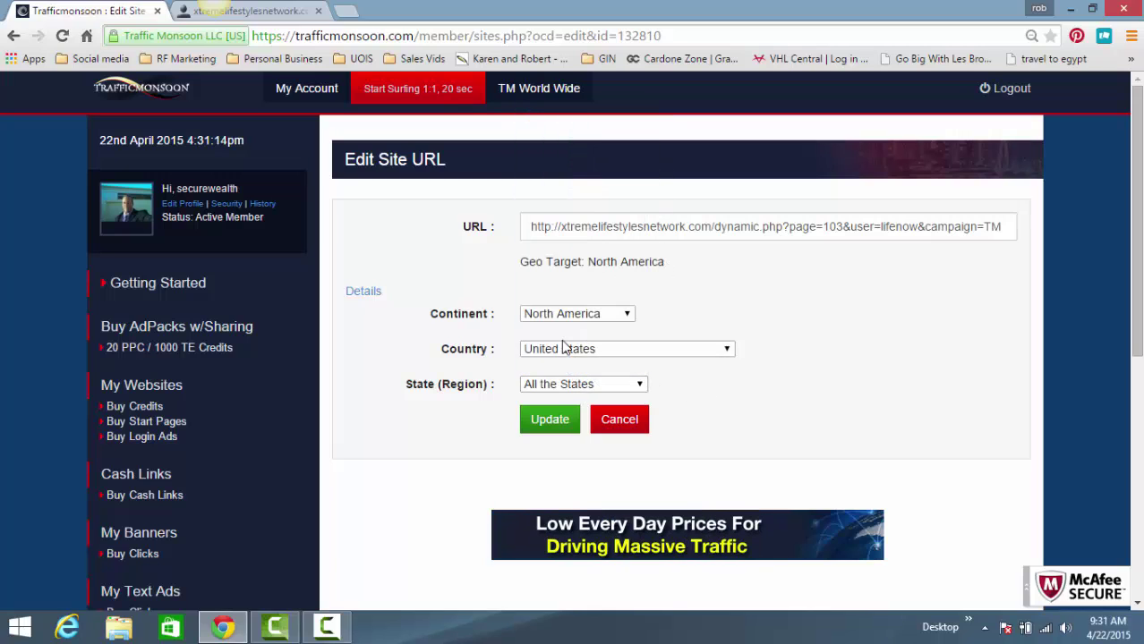
click(554, 419)
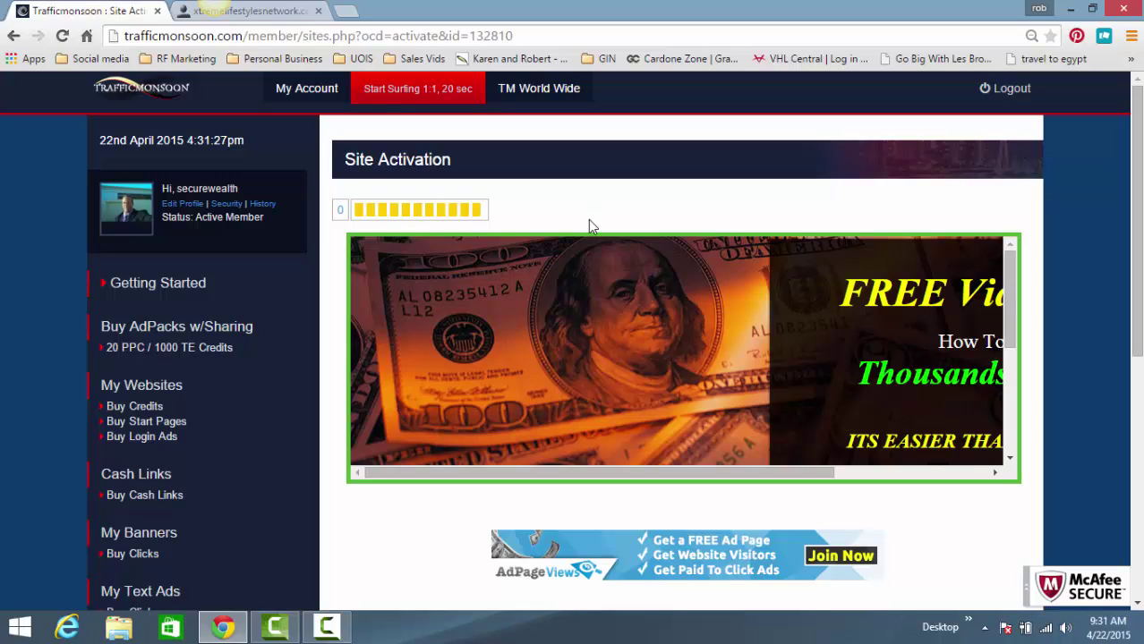
click(658, 211)
Compare the approval status of site #132810 with that of the other promoted sites and review its URL.
scroll(692, 313, down, 6)
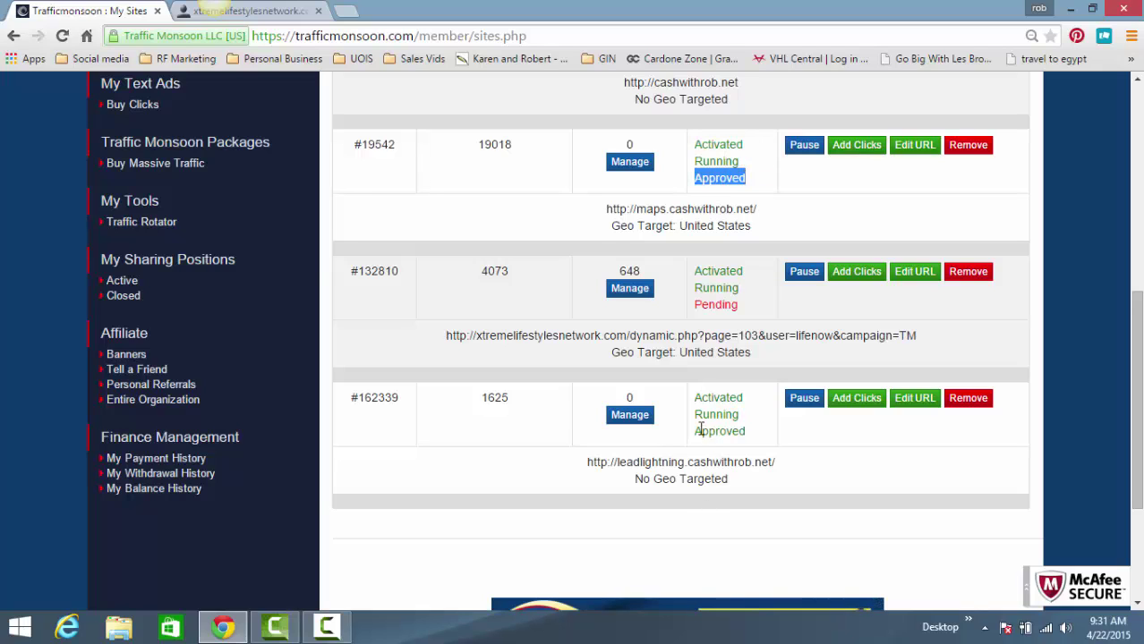
drag(697, 428, 753, 435)
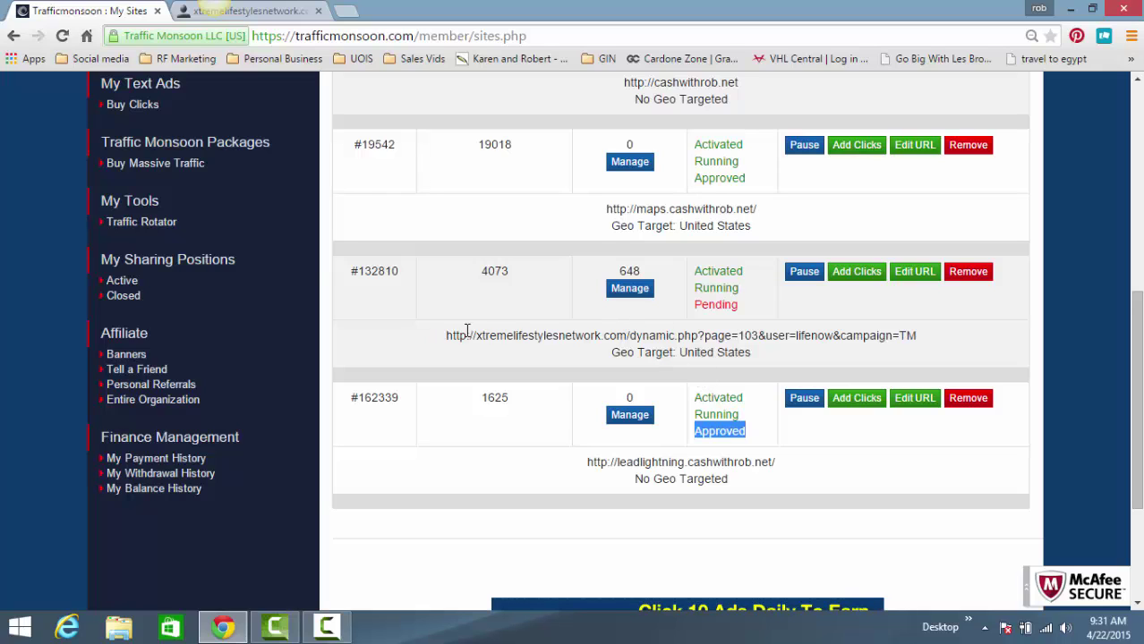
drag(601, 335, 934, 335)
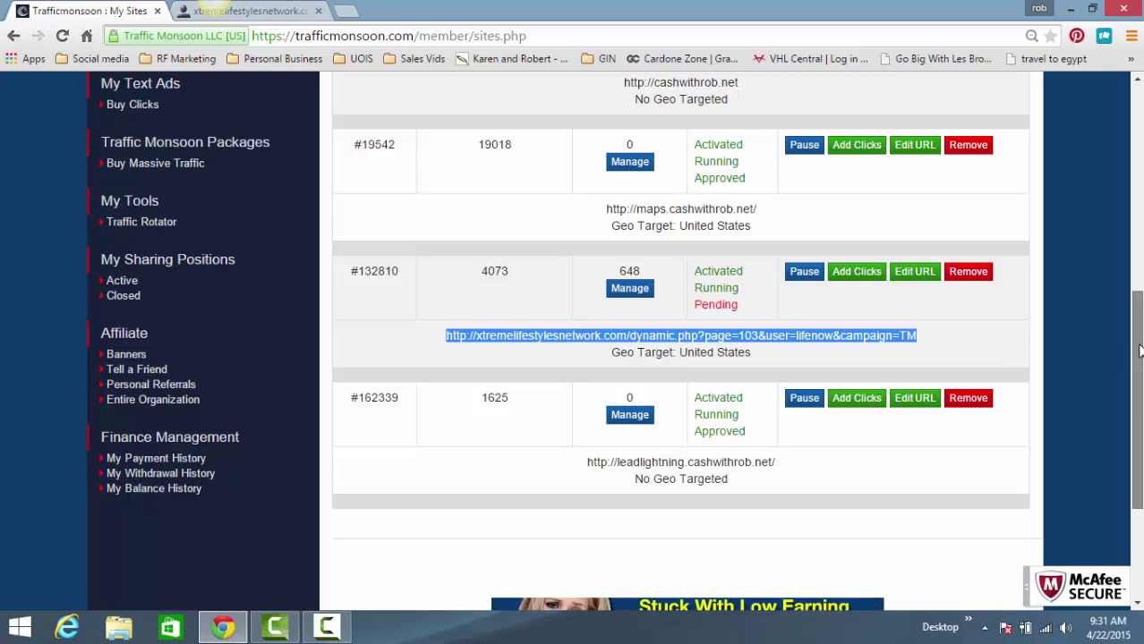
scroll(1137, 351, up, 2)
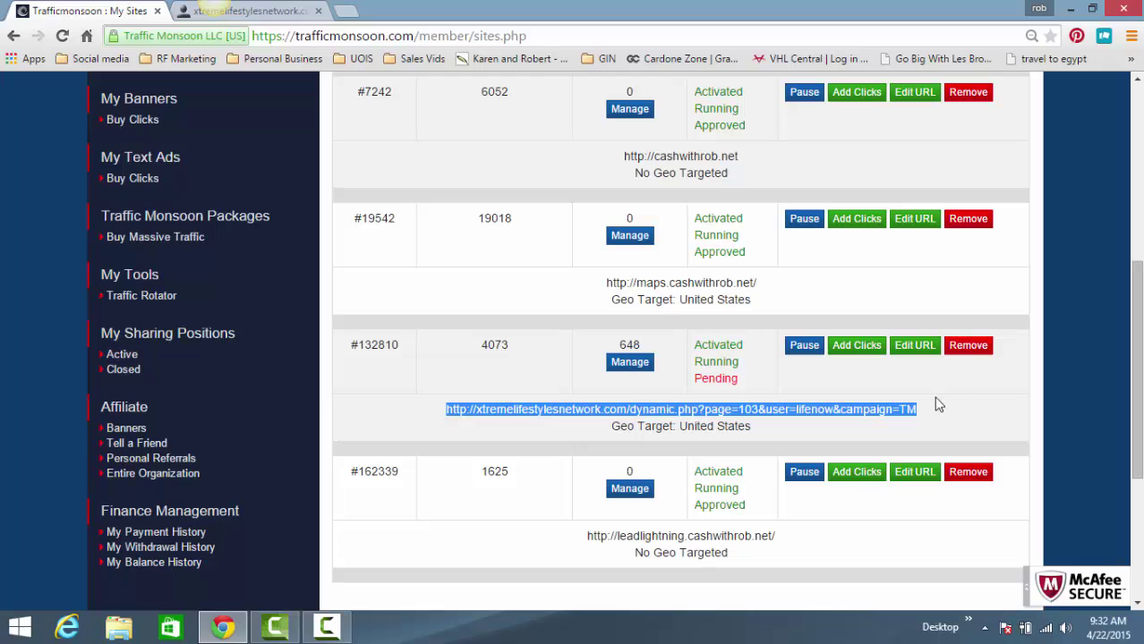
Go to the account overview and examine the number of active sharing positions.
drag(1136, 370, 1137, 195)
click(314, 89)
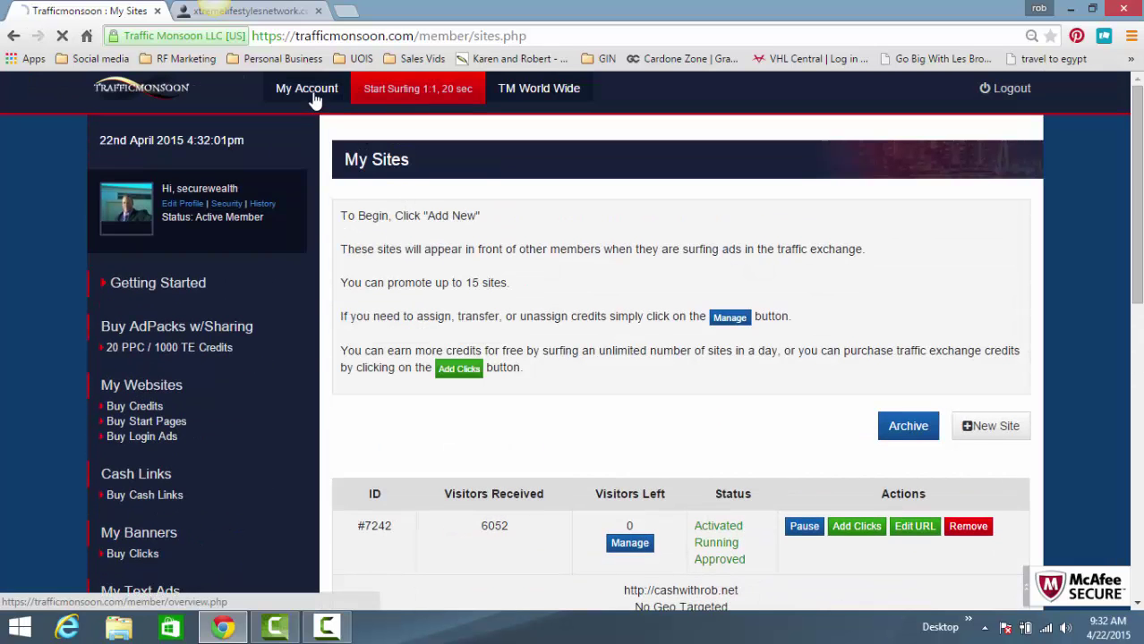
scroll(883, 94, down, 7)
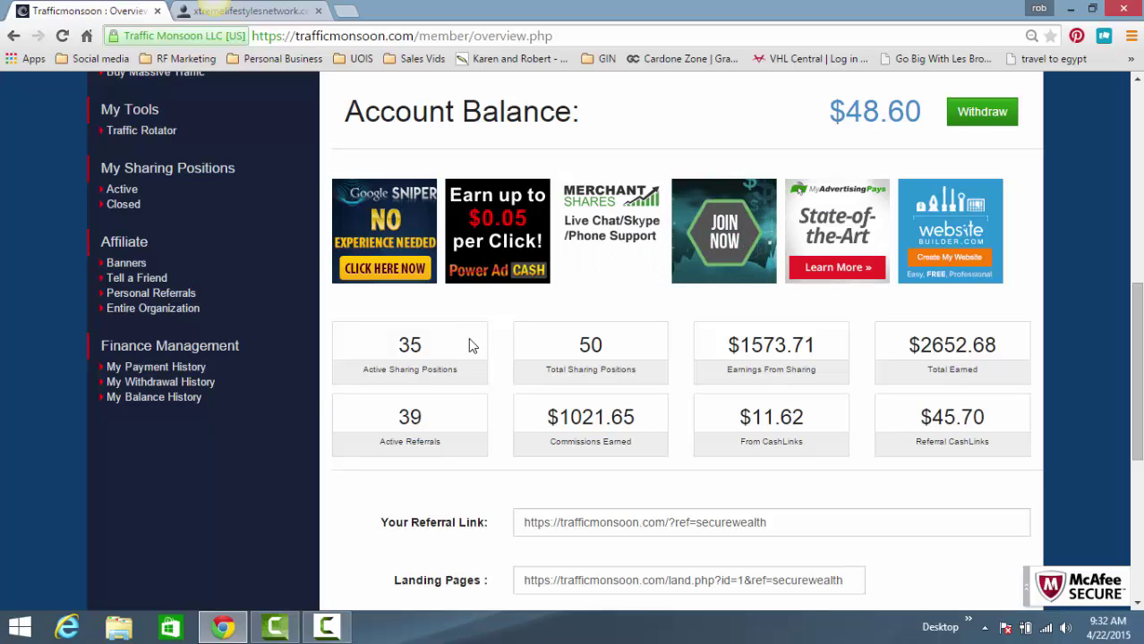
double_click(399, 347)
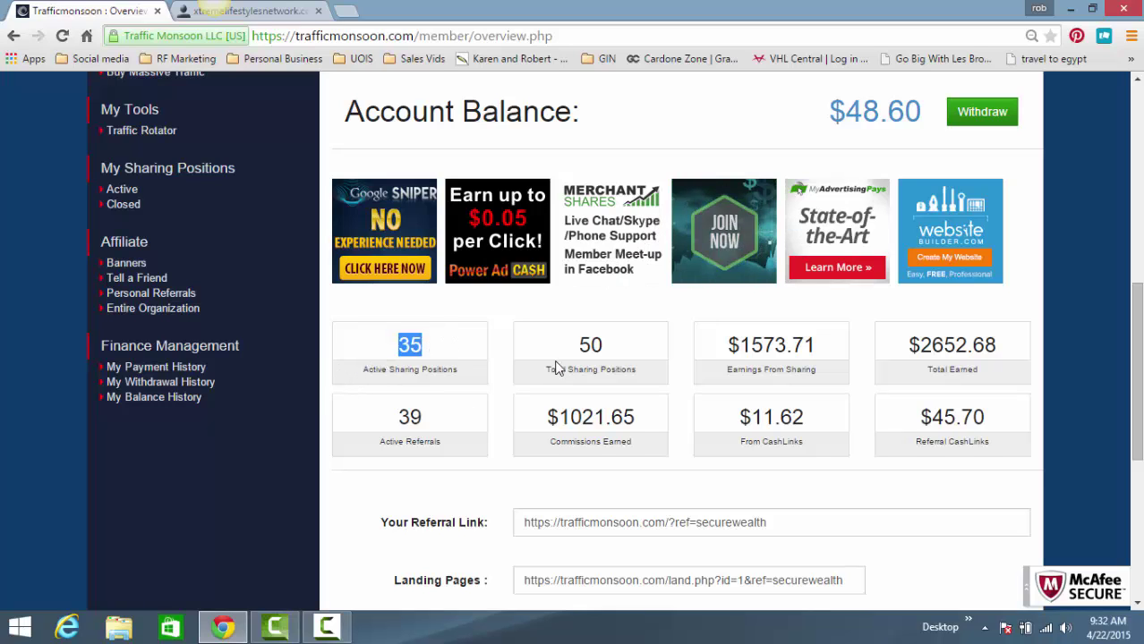
Review the ad-click qualification, account balance, sharing positions and earnings figures in the account overview, closing the McAfee popup.
scroll(555, 367, up, 1)
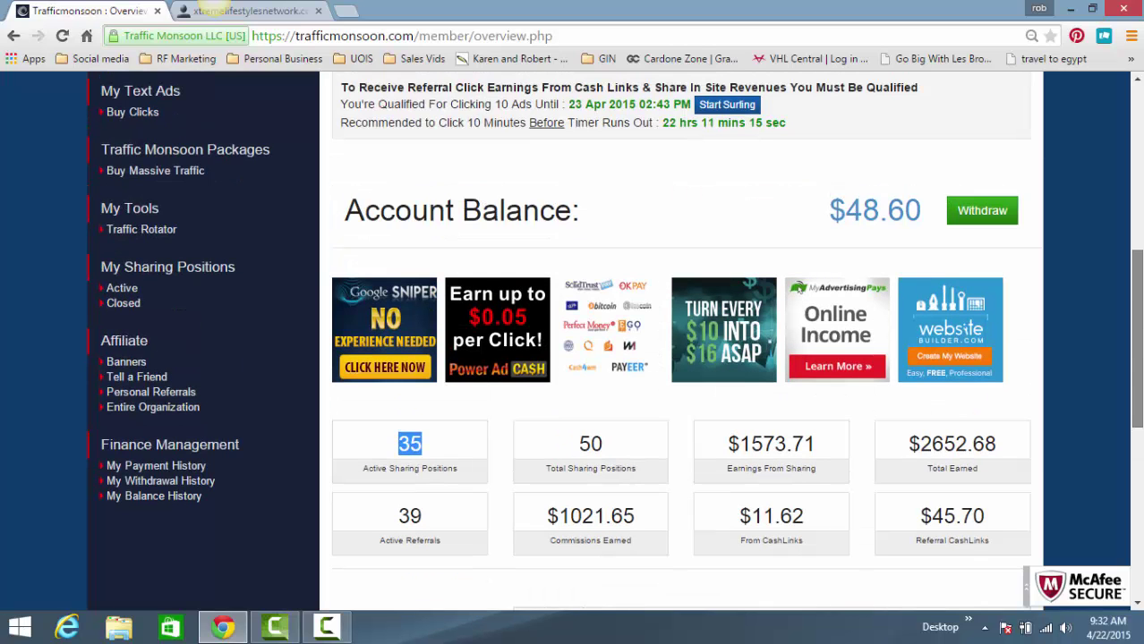
scroll(125, 72, up, 3)
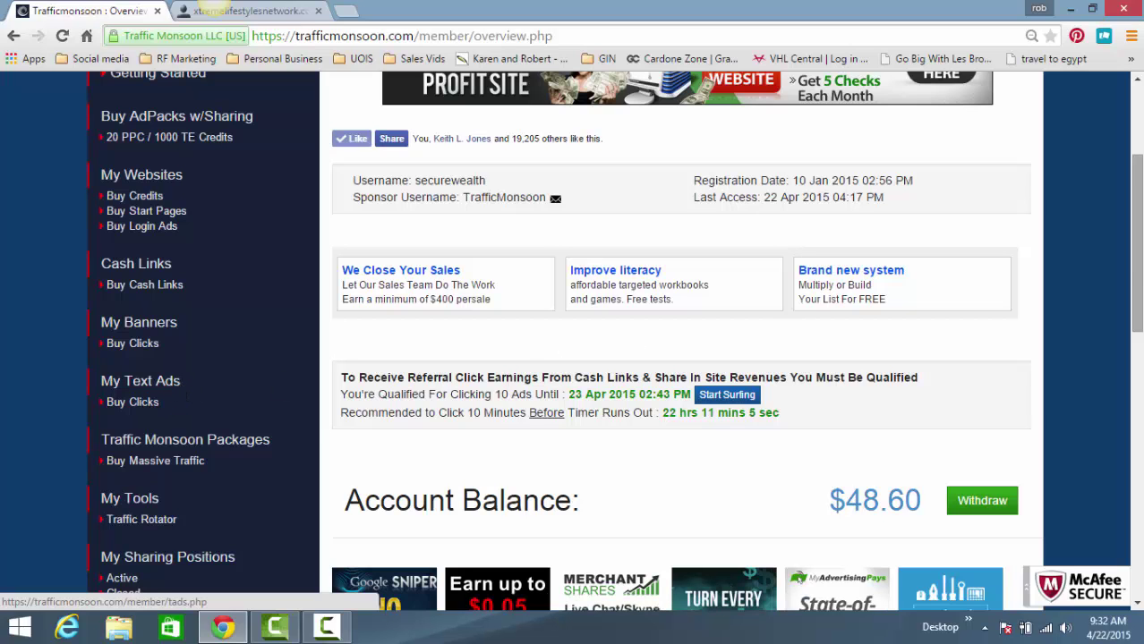
scroll(614, 340, down, 4)
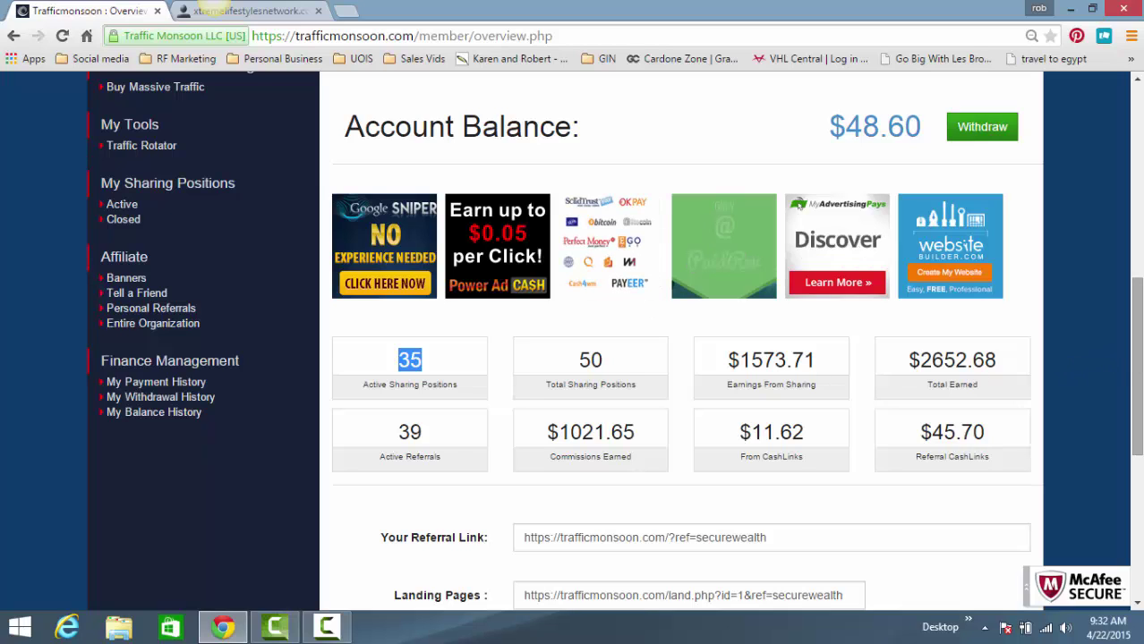
scroll(591, 367, up, 1)
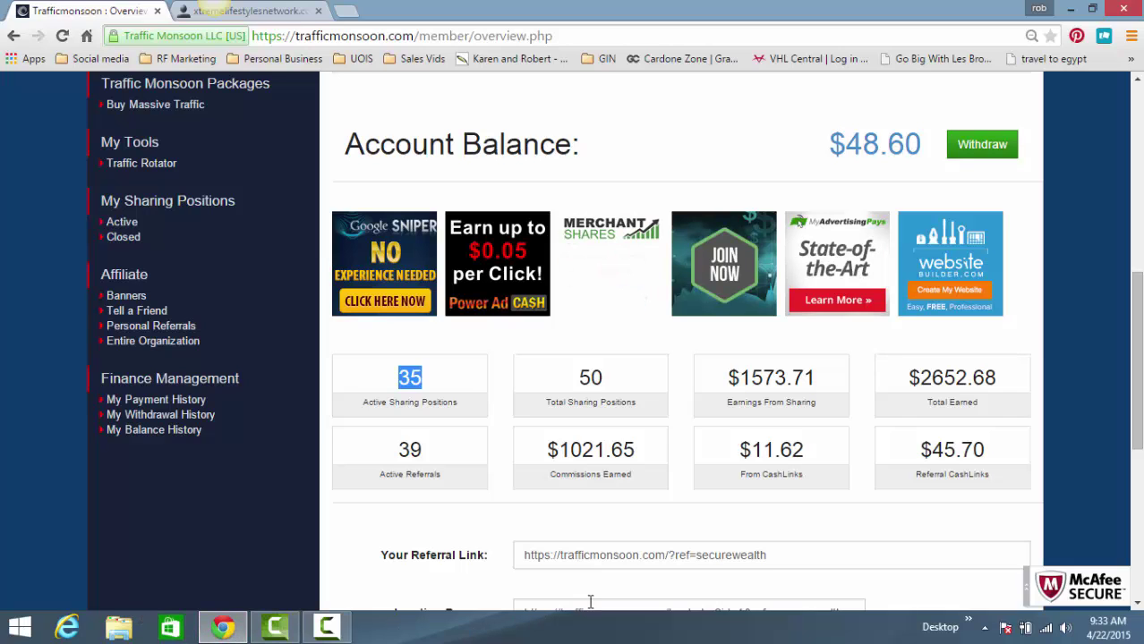
mouse_move(1078, 586)
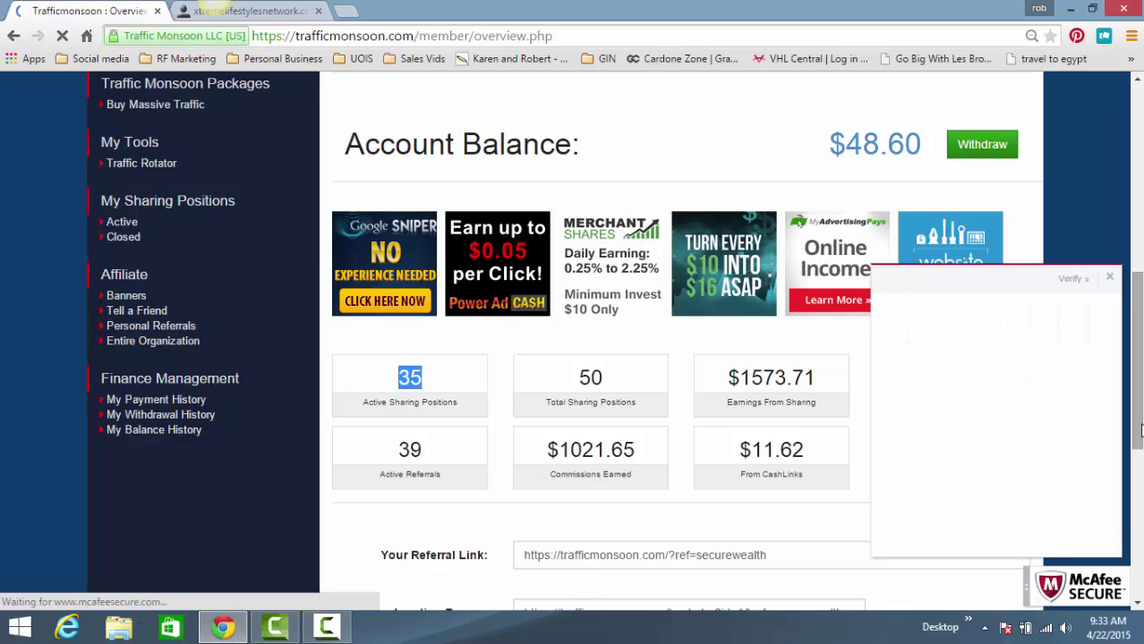
click(1108, 274)
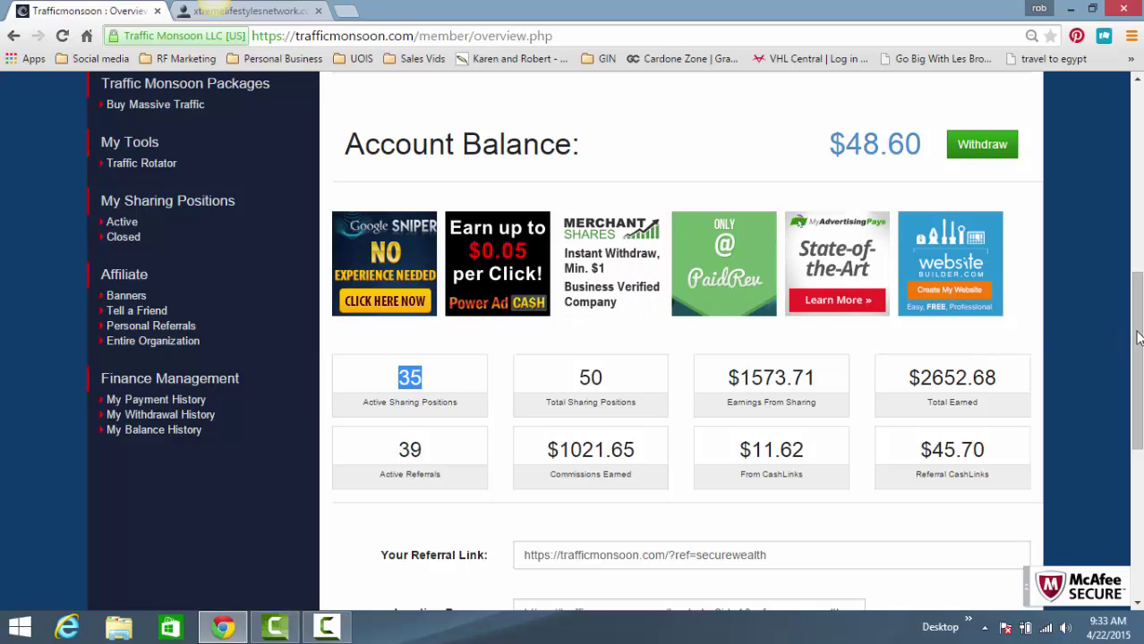
scroll(1138, 337, up, 5)
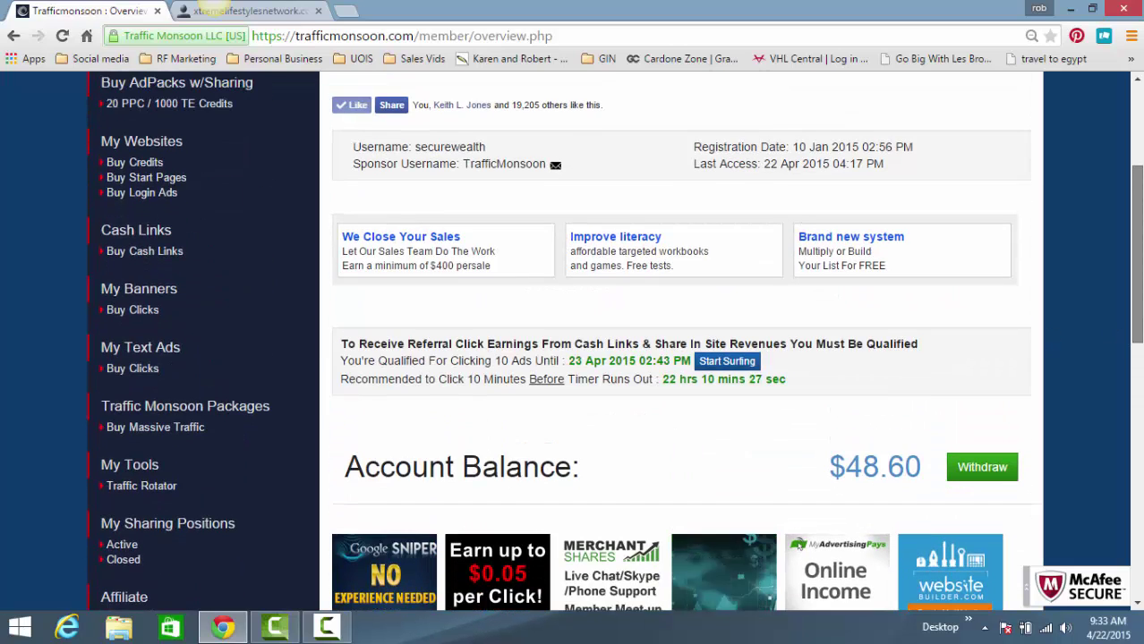
scroll(1138, 337, down, 1)
scroll(1137, 322, down, 2)
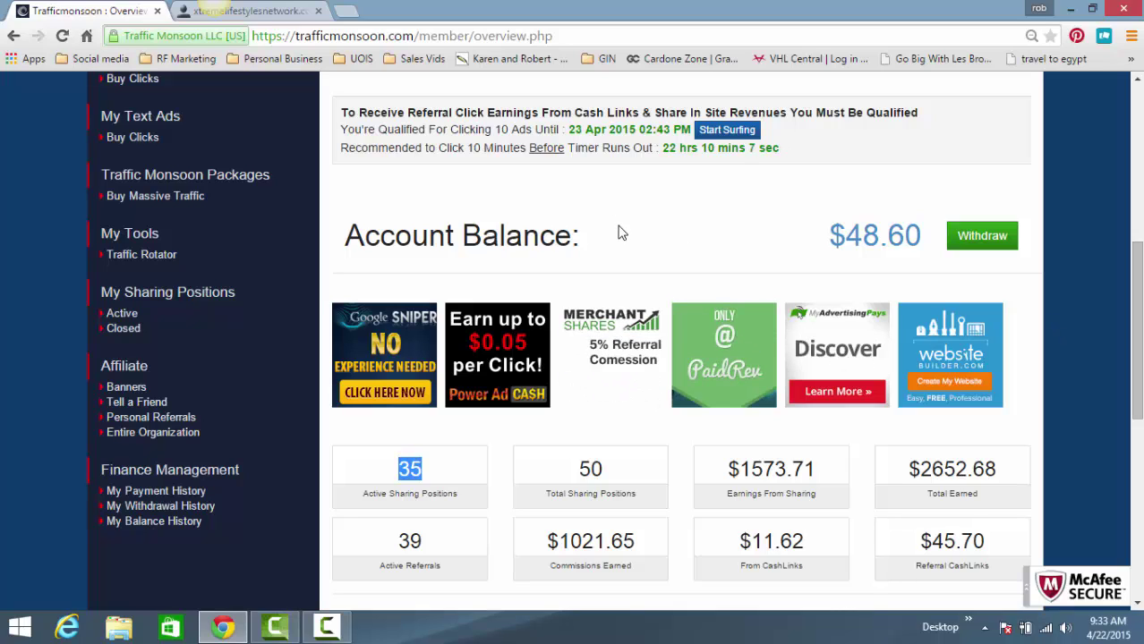
scroll(622, 233, up, 2)
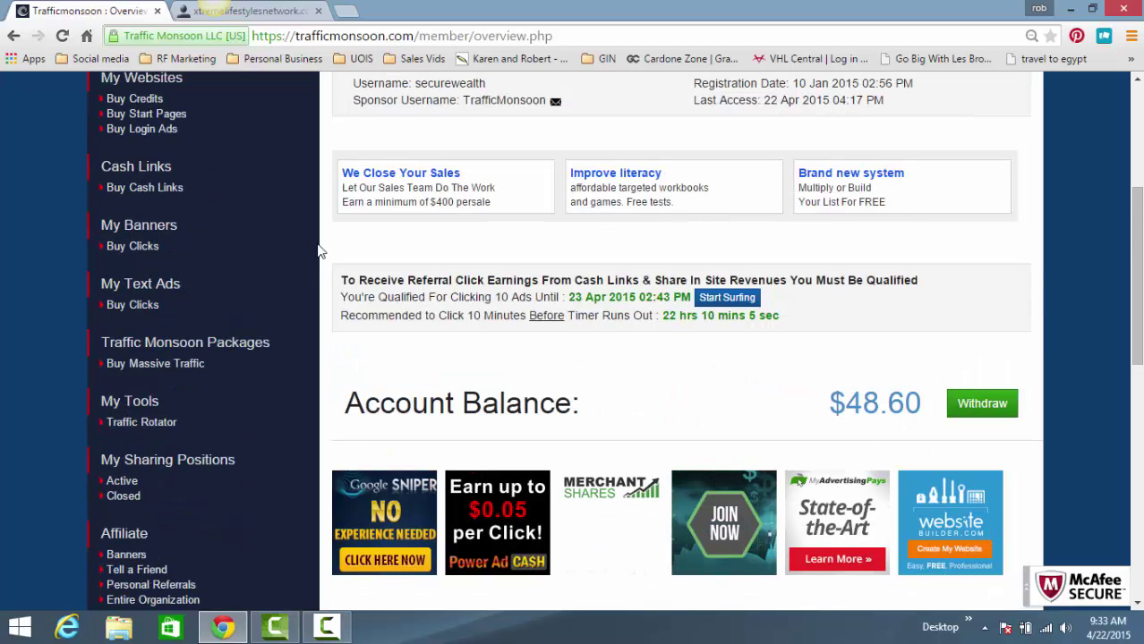
scroll(318, 252, up, 2)
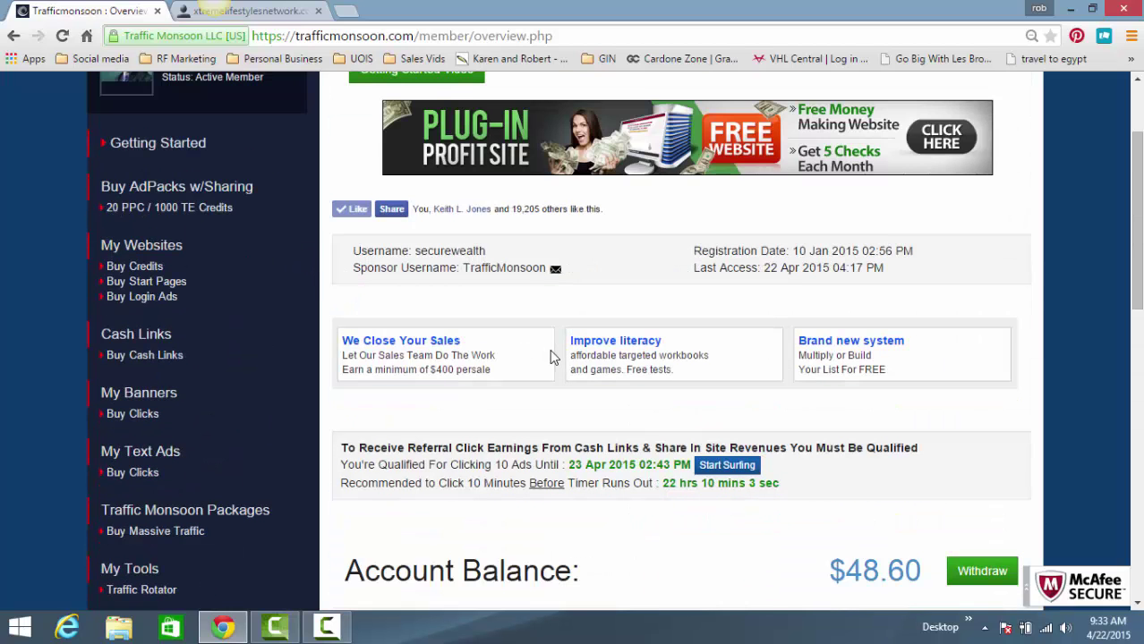
scroll(549, 353, down, 5)
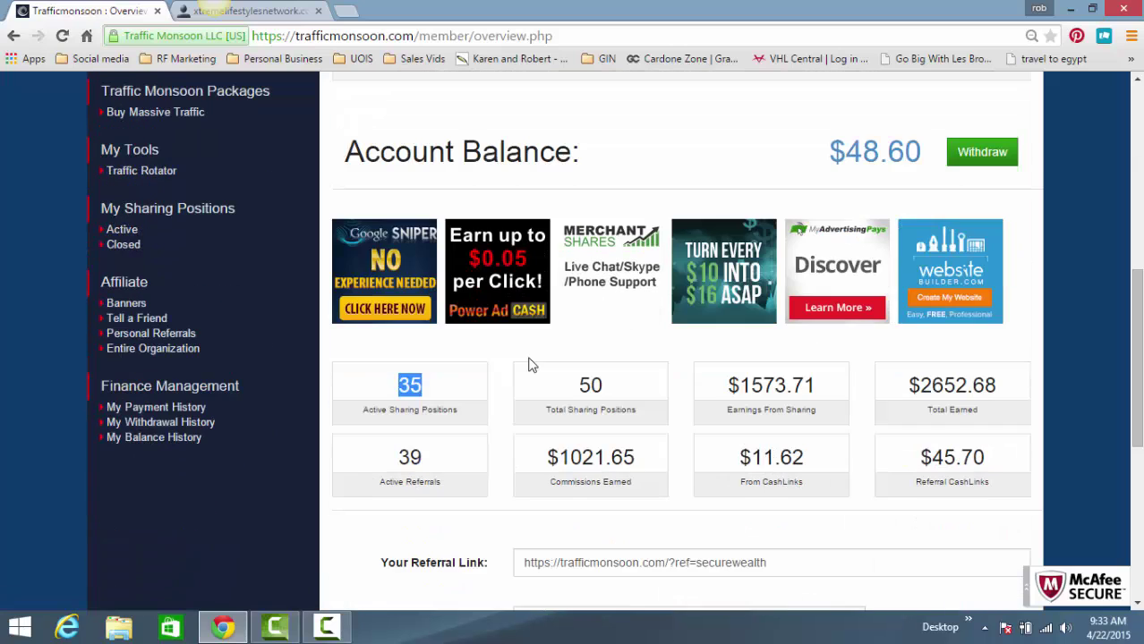